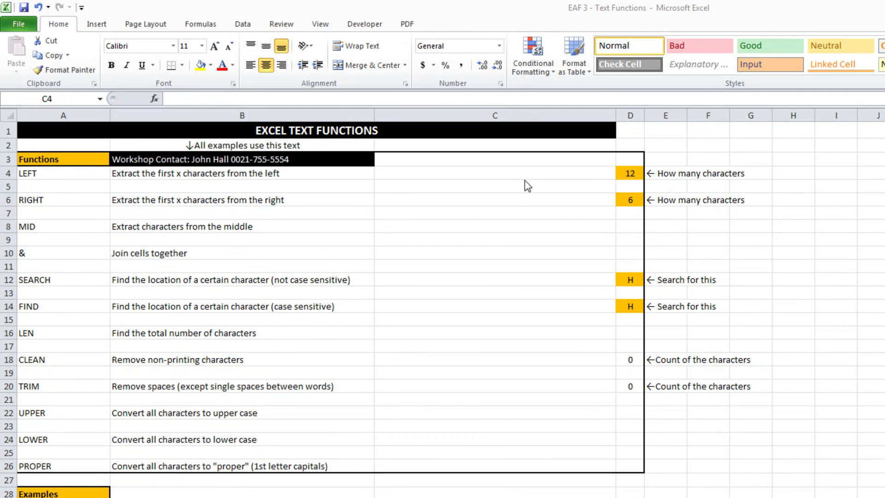
- Enter =LEFT(B3,4) in C4 to extract the first characters of the contact text
click(443, 175)
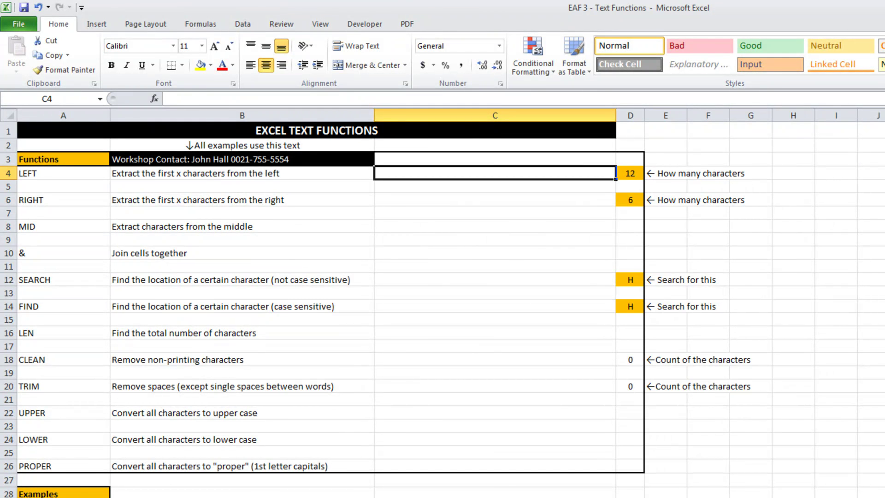
text(=)
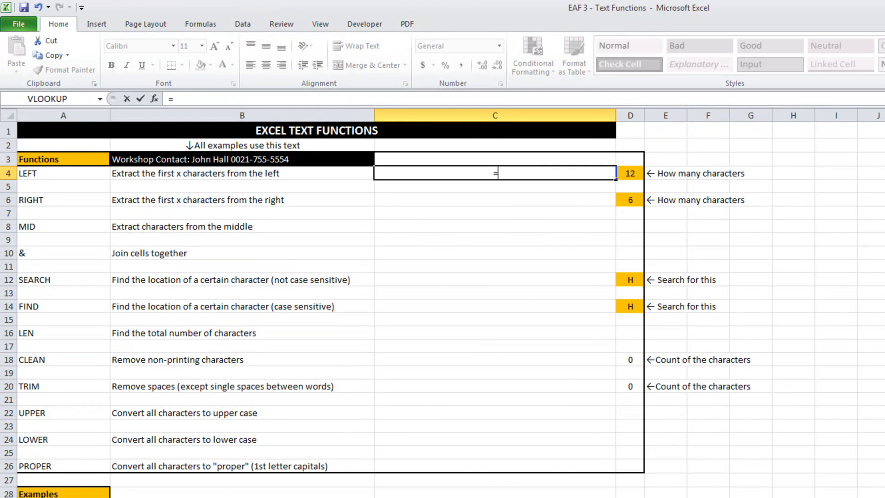
text(left()
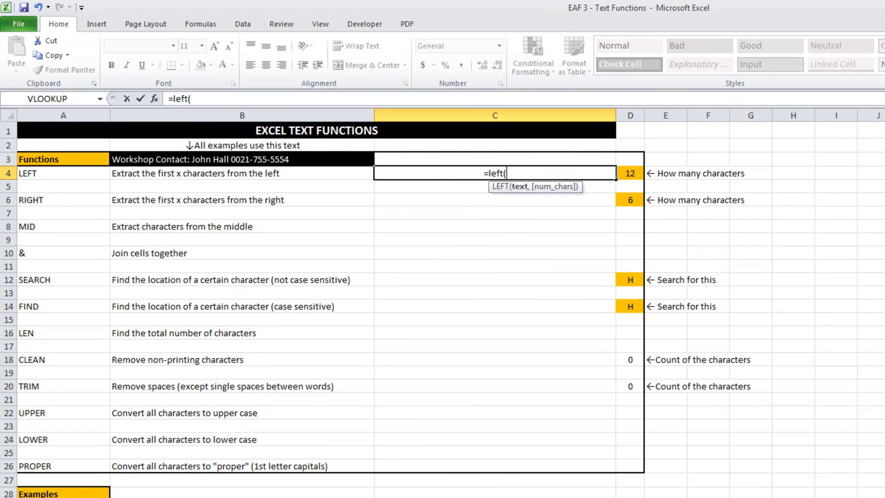
click(246, 162)
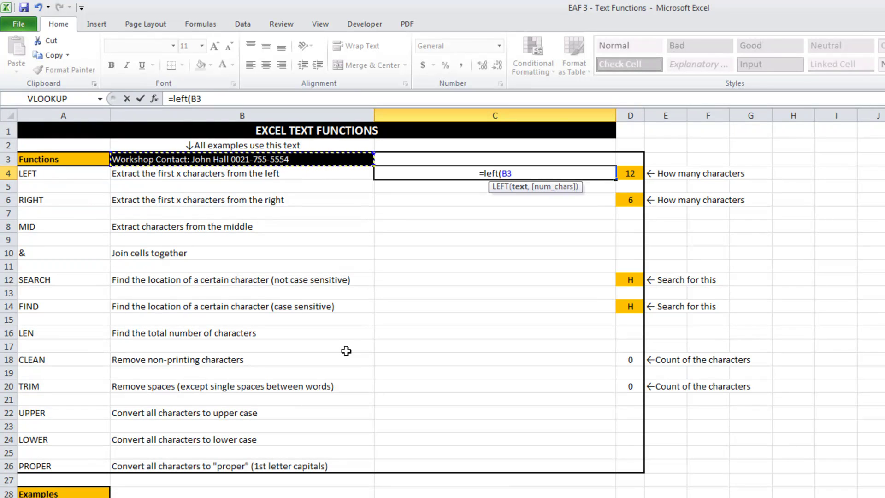
text(,4))
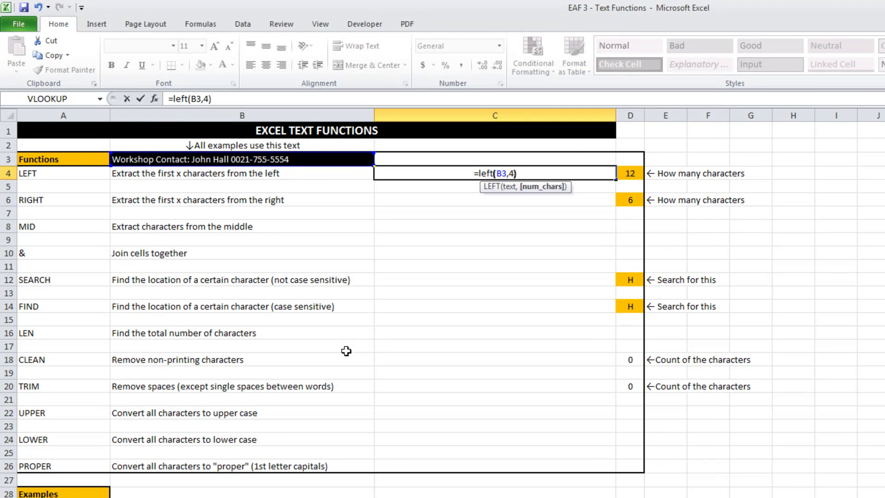
key(Return)
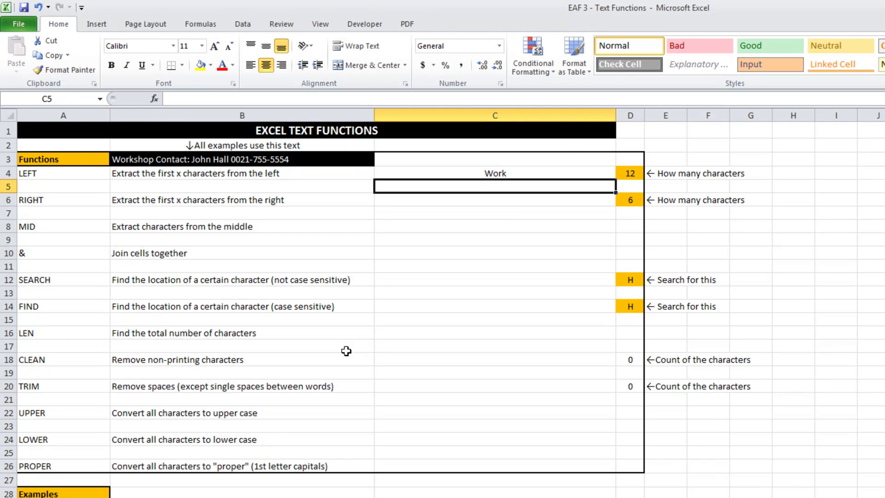
key(Up)
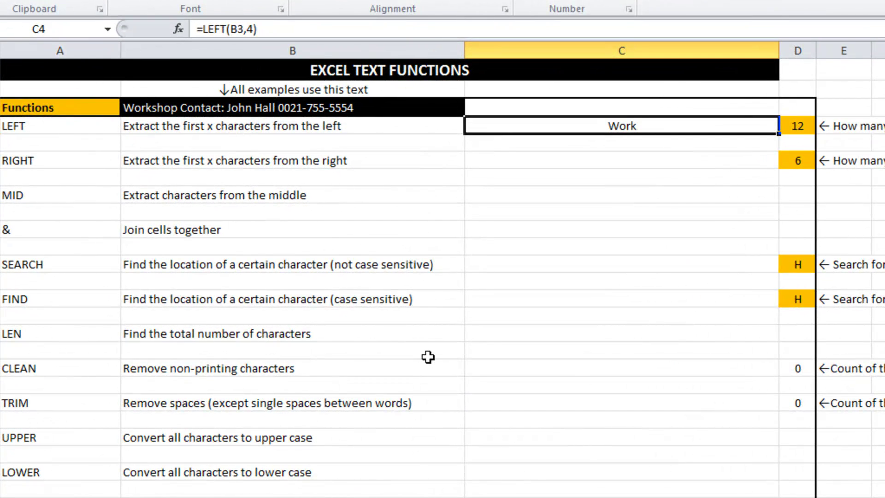
- Change the LEFT formula to =LEFT(B3,D4) so D4 sets the character count
click(256, 31)
key(BackSpace)
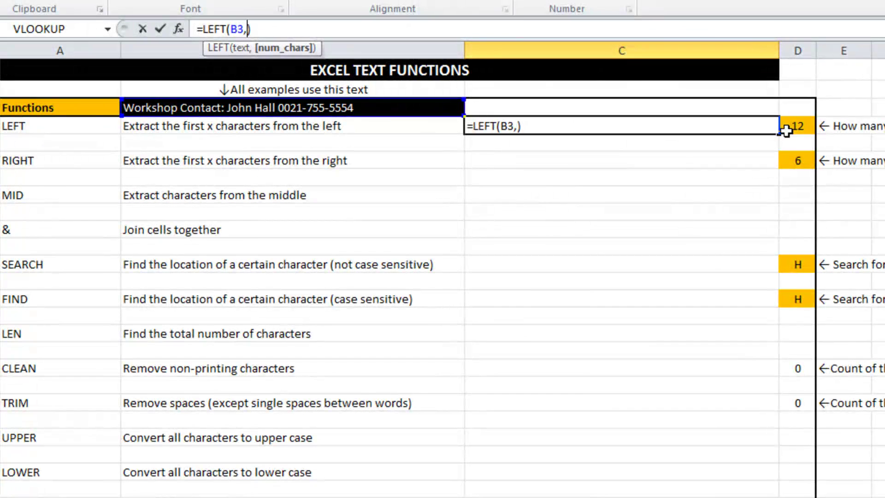
click(795, 125)
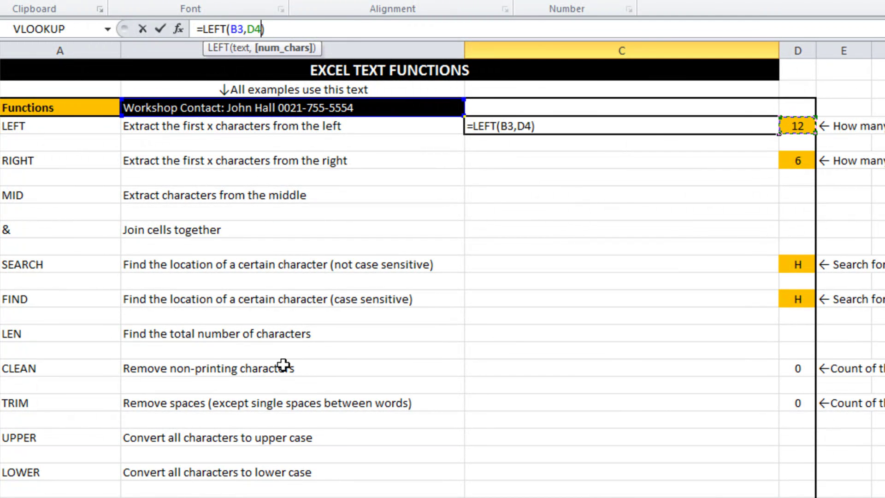
key(Return)
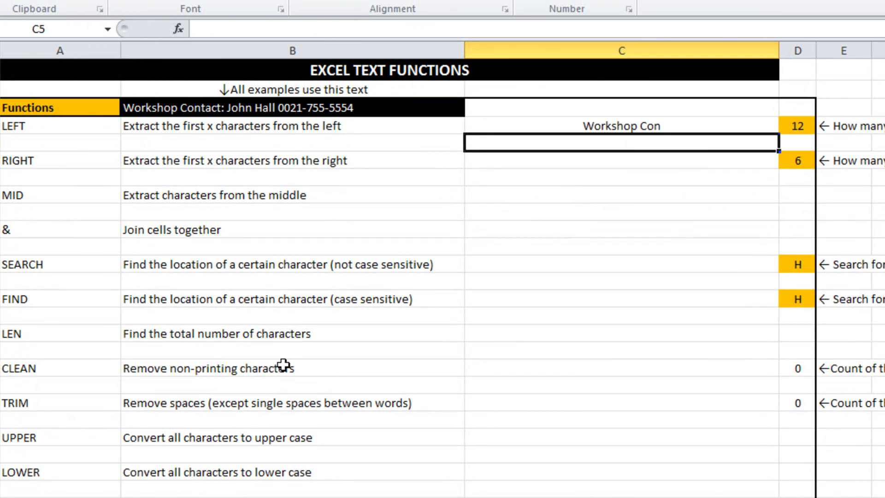
- Test D4 with 10, then set it back to 12 to show 'Workshop Con'
click(798, 125)
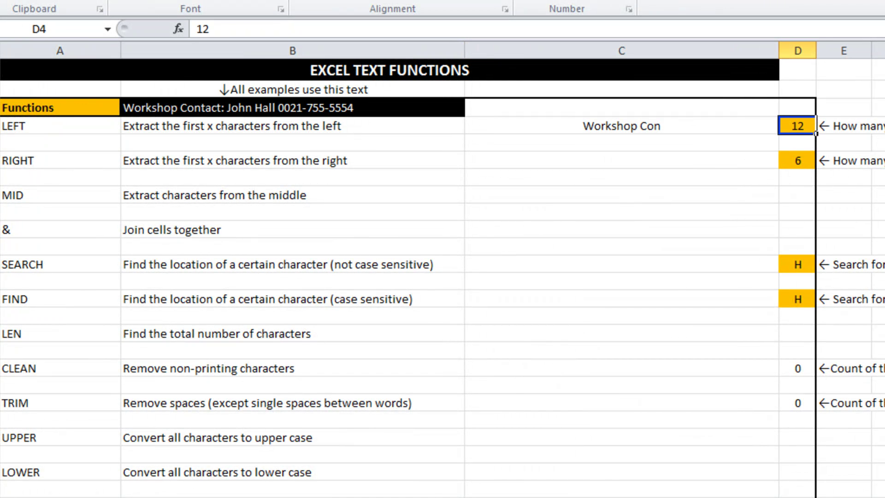
text(10)
key(Return)
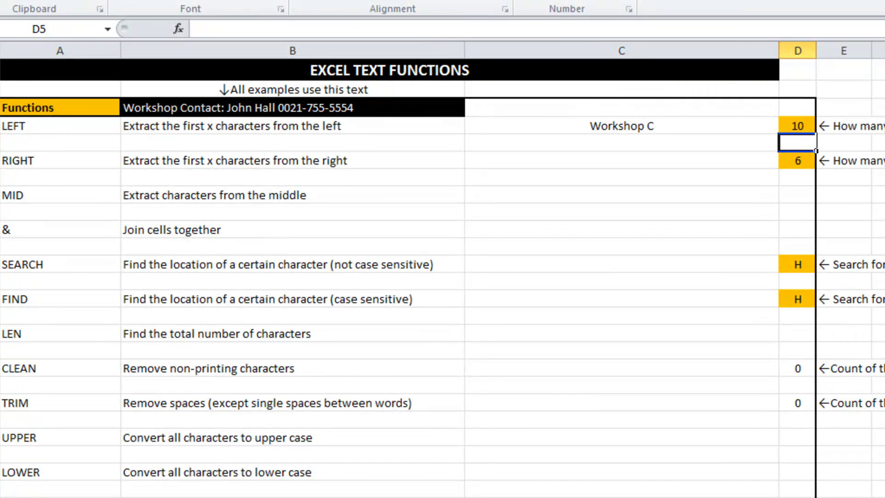
click(798, 126)
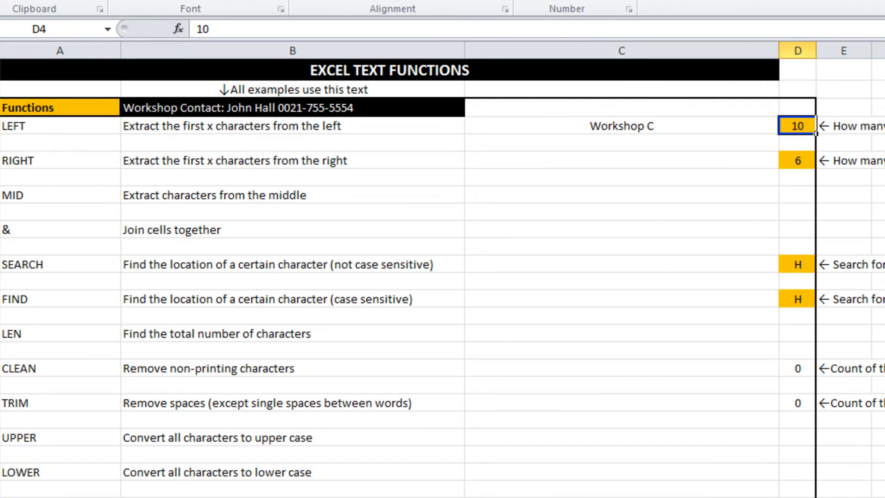
text(12)
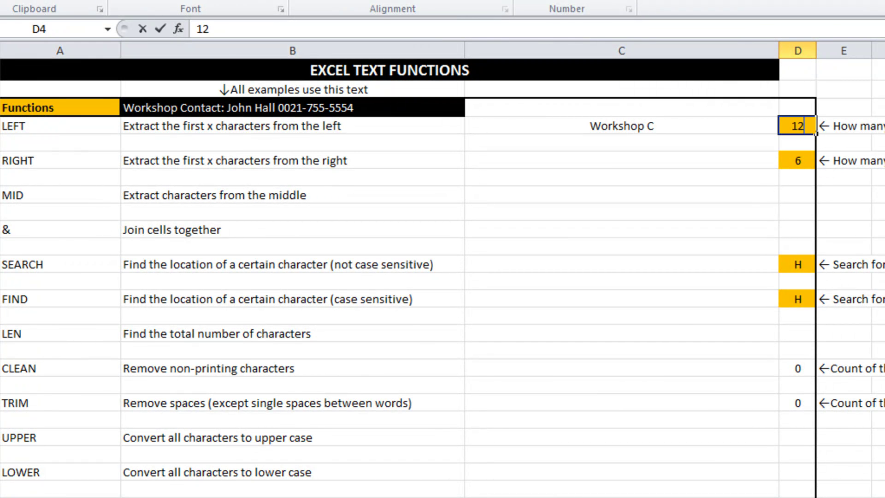
key(Return)
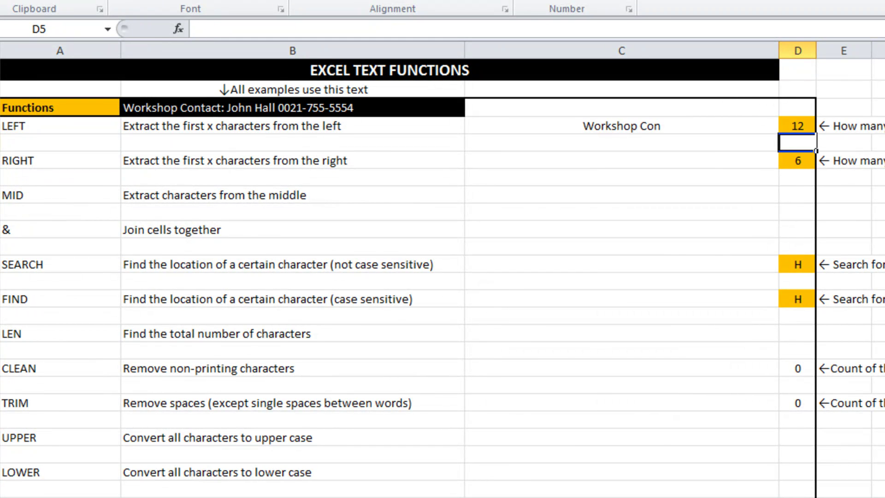
- Enter =RIGHT(B3,D6) in C6 to return the rightmost characters of the contact text
click(579, 160)
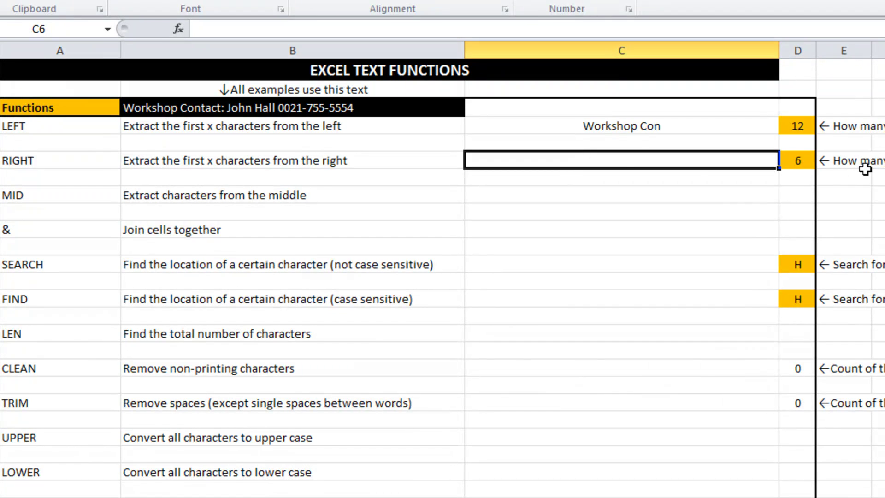
text(=right()
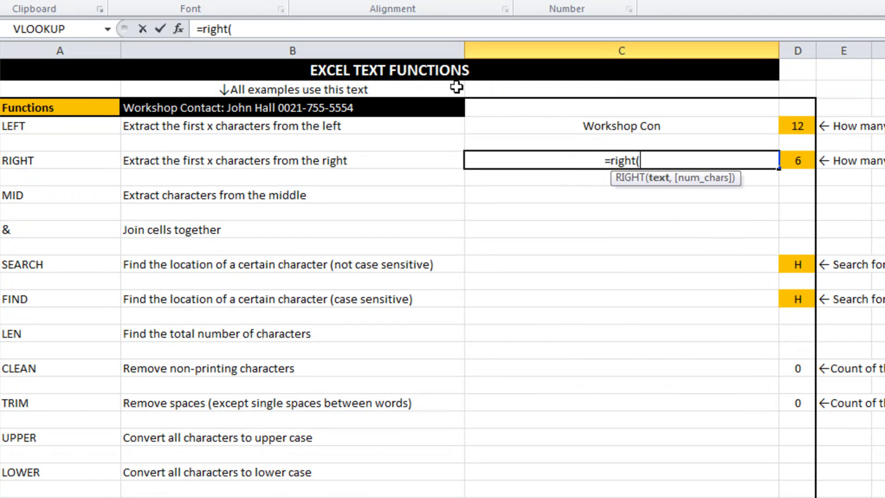
click(393, 107)
text(,)
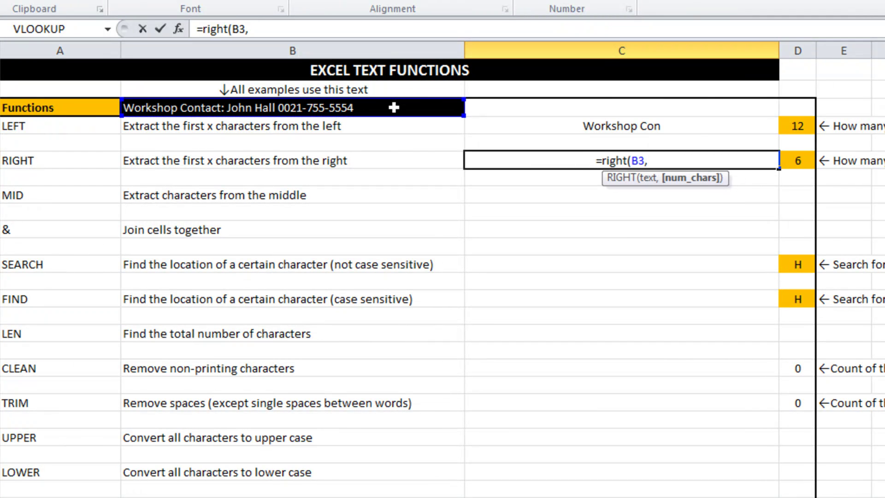
click(789, 160)
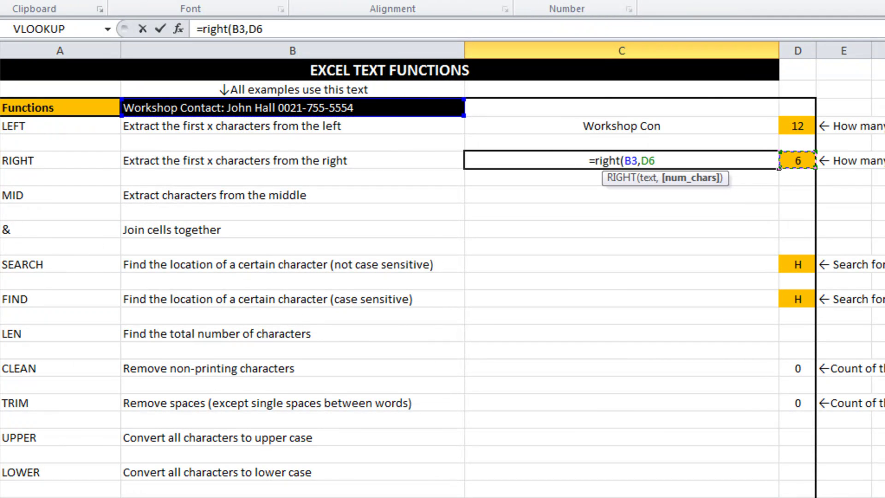
key(Return)
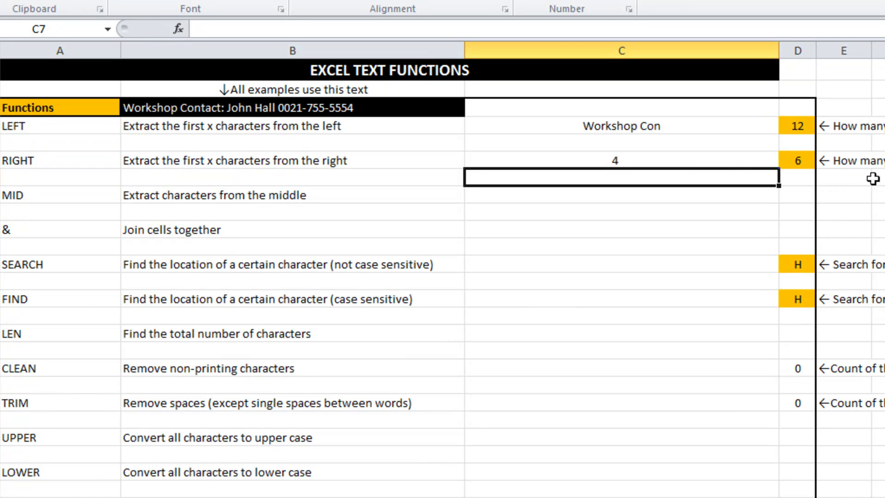
click(701, 162)
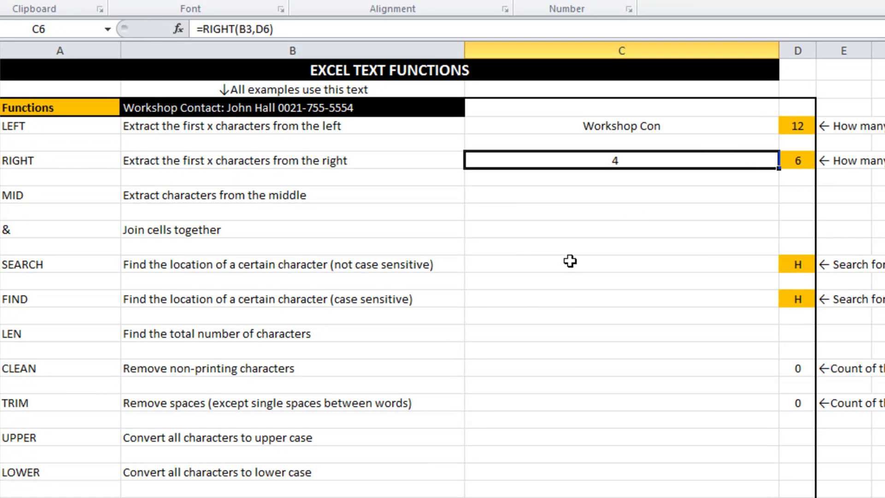
- Set D6's character count to 15 and inspect the B3 source text unchanged
click(798, 160)
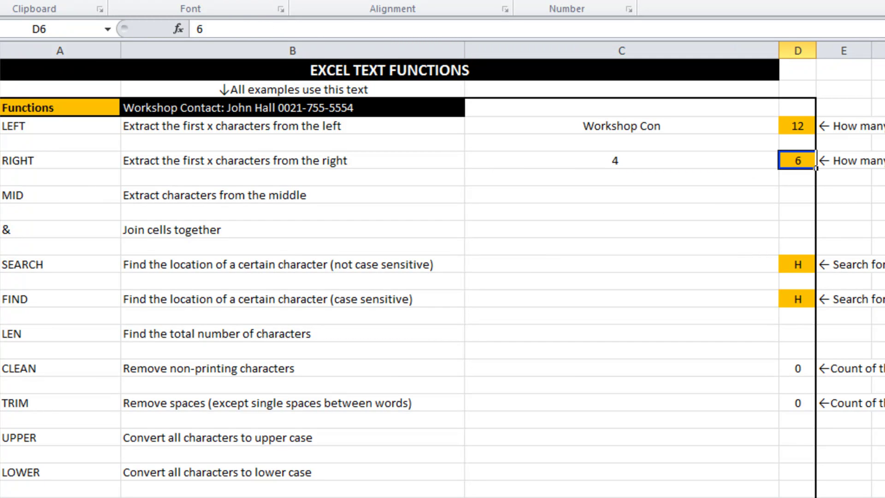
text(15)
key(Return)
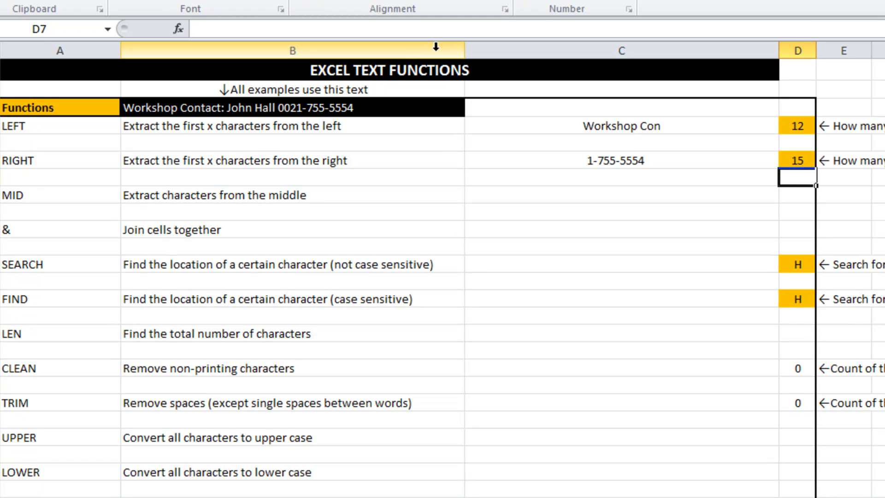
click(412, 107)
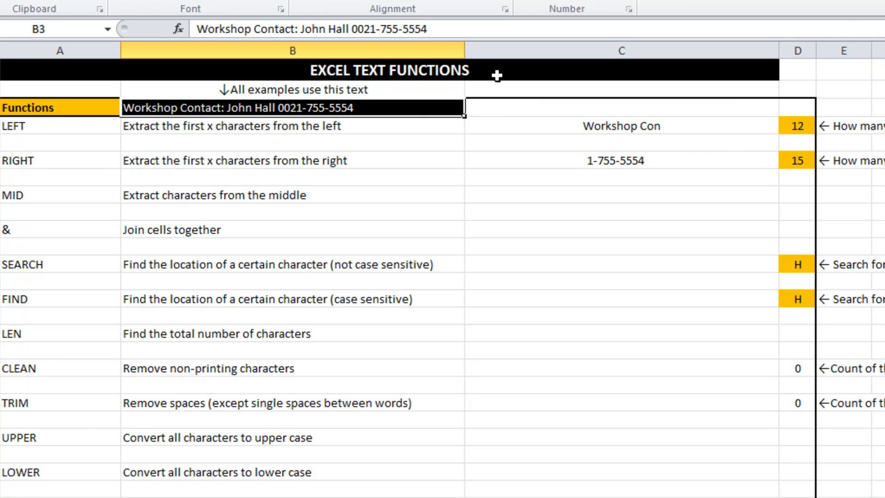
click(507, 28)
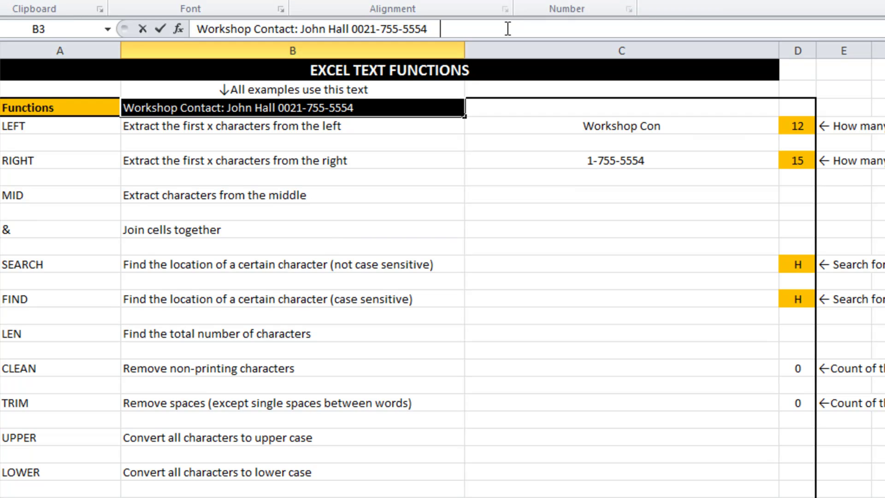
key(Return)
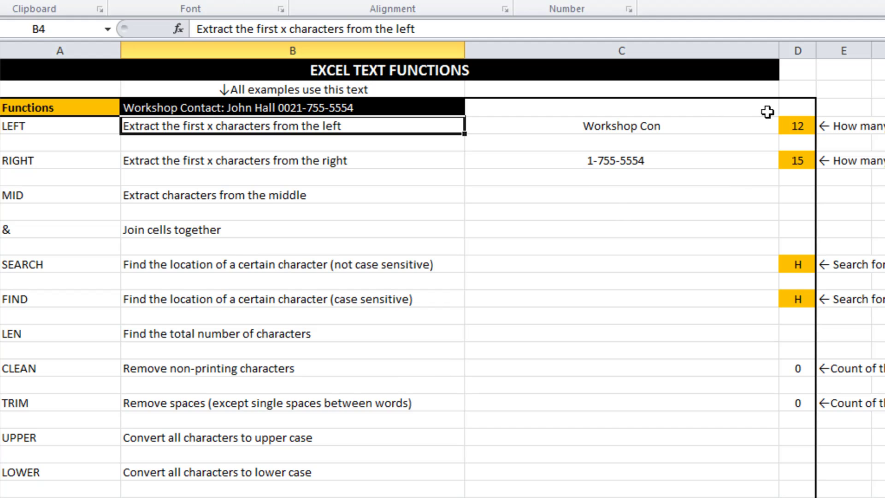
click(683, 160)
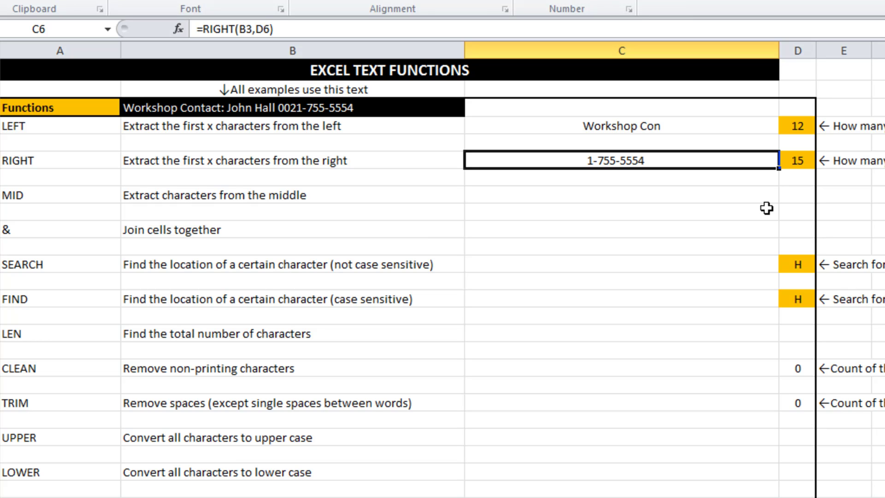
- Enter =MID(B3,5,10) in C8 so it returns 'shop Conta'
click(586, 191)
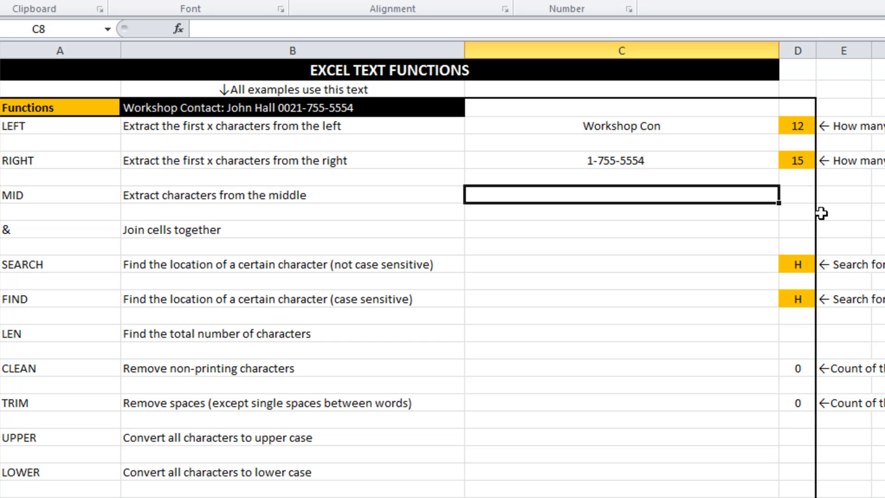
text(=mid()
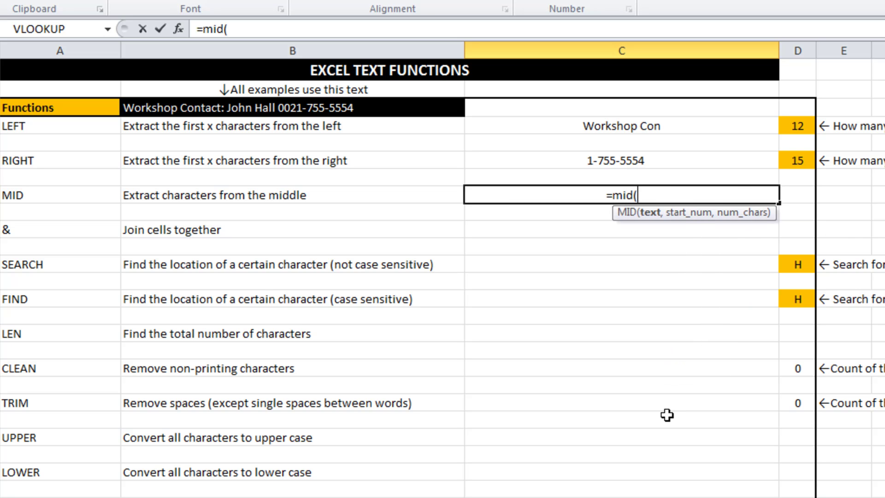
click(233, 113)
text(,)
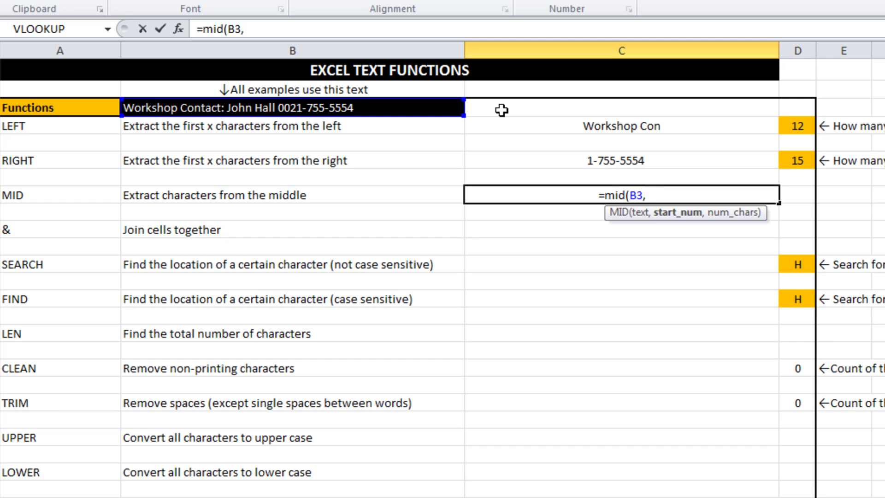
text(5)
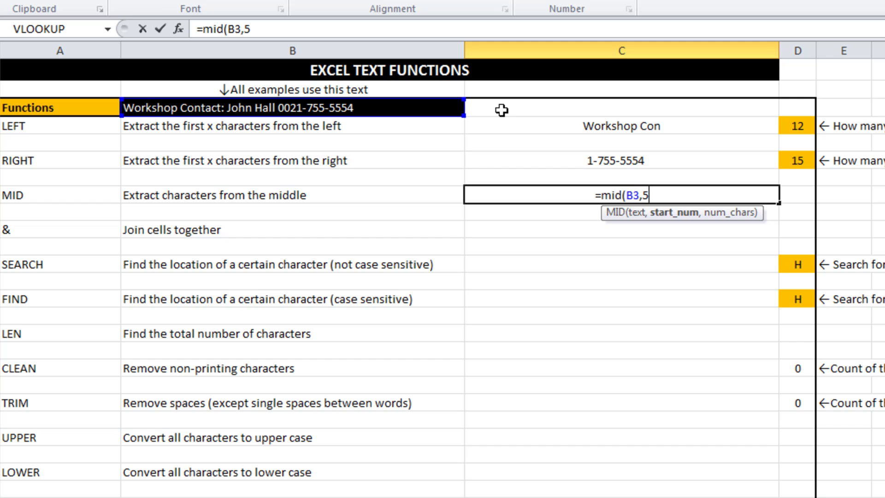
text(,)
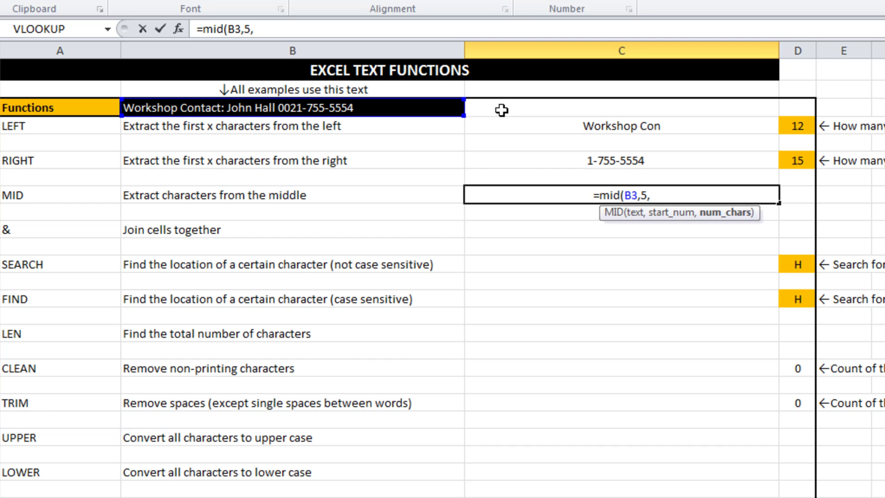
text(10))
key(Return)
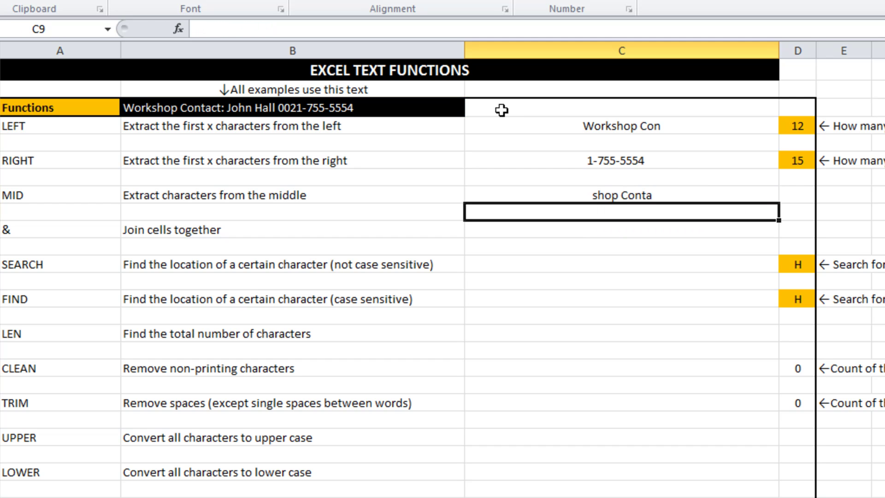
key(Up)
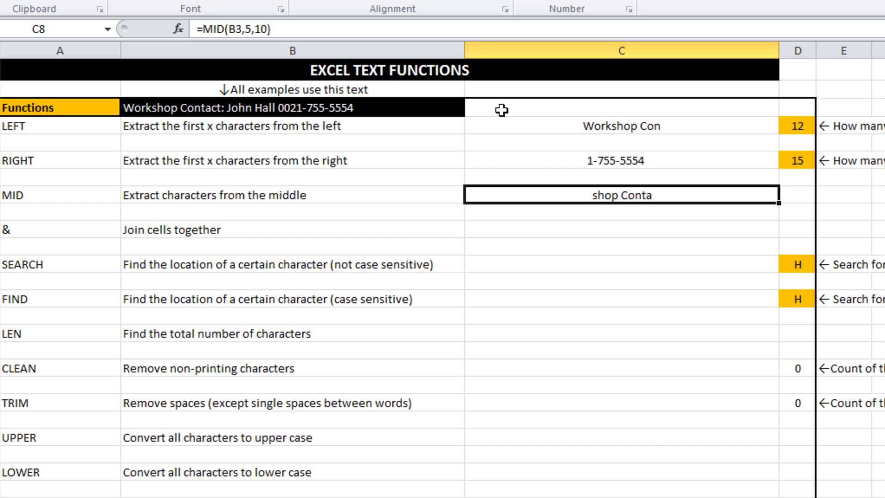
- Enter =A3&B2 in C10 to join the Functions cell with the examples note
key(Down)
key(Down)
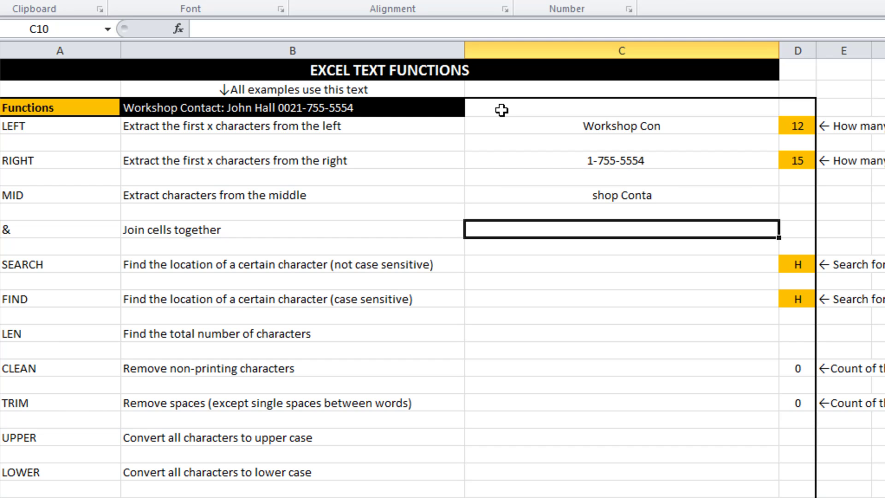
text(=)
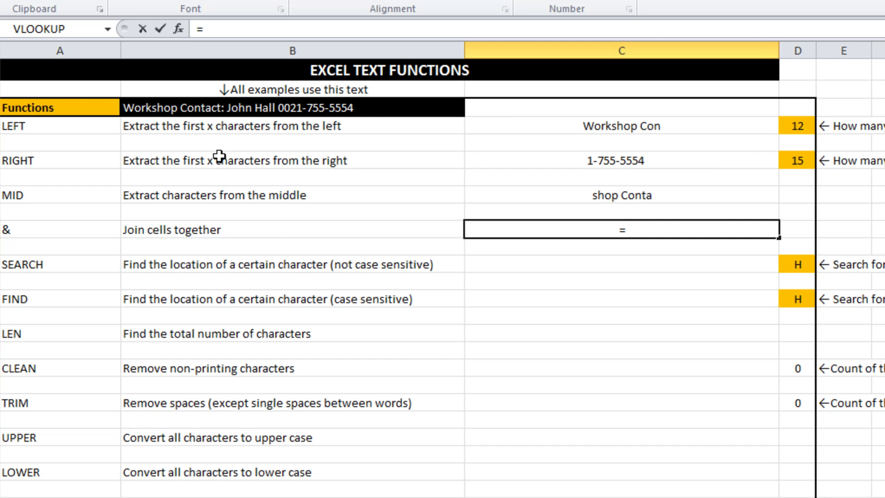
click(57, 108)
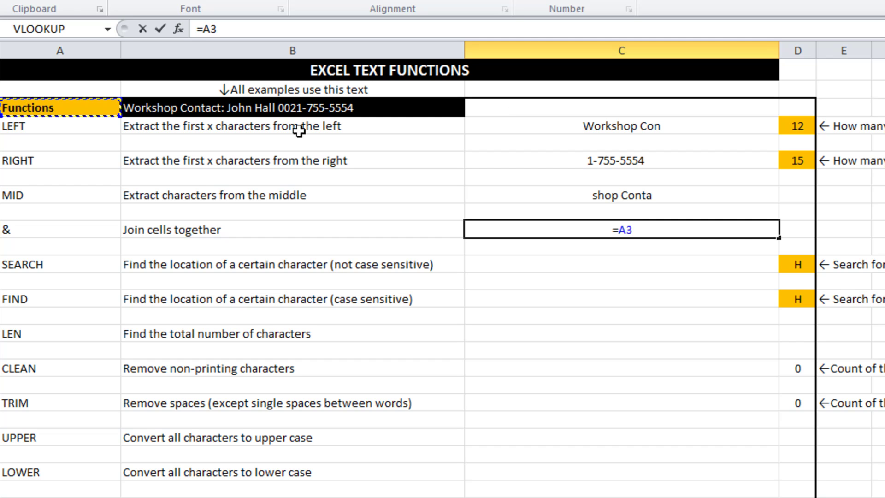
text(&)
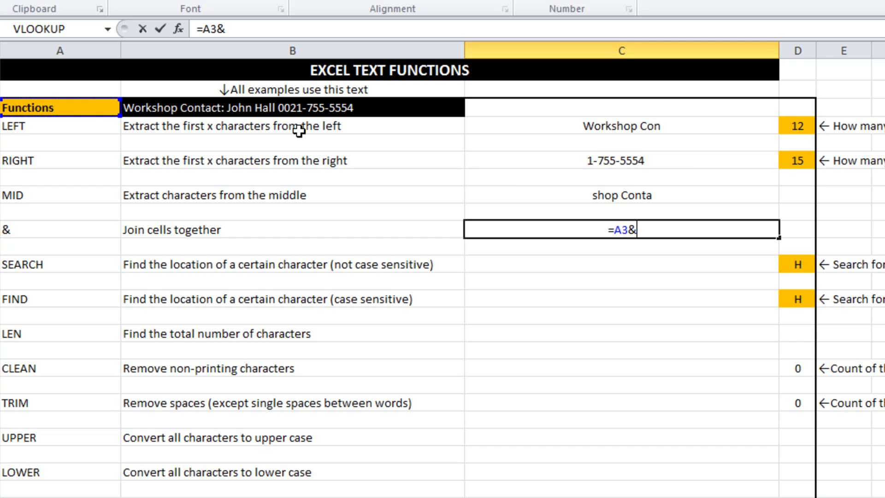
click(328, 89)
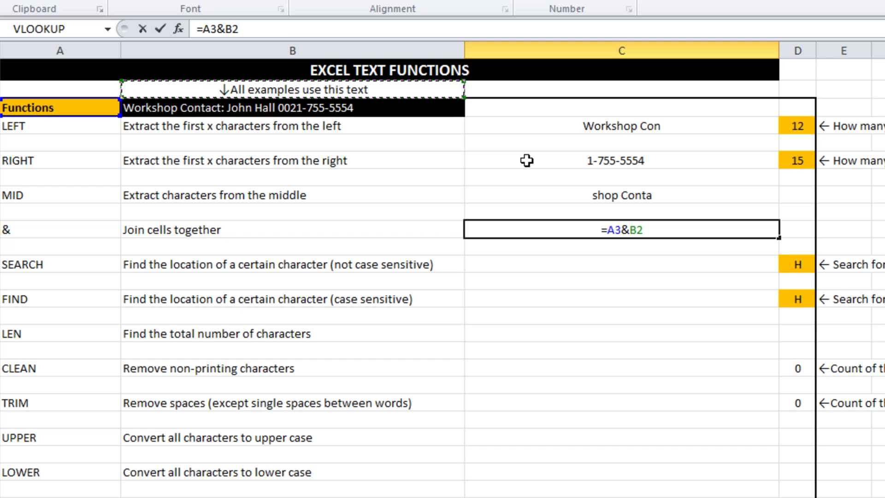
key(Return)
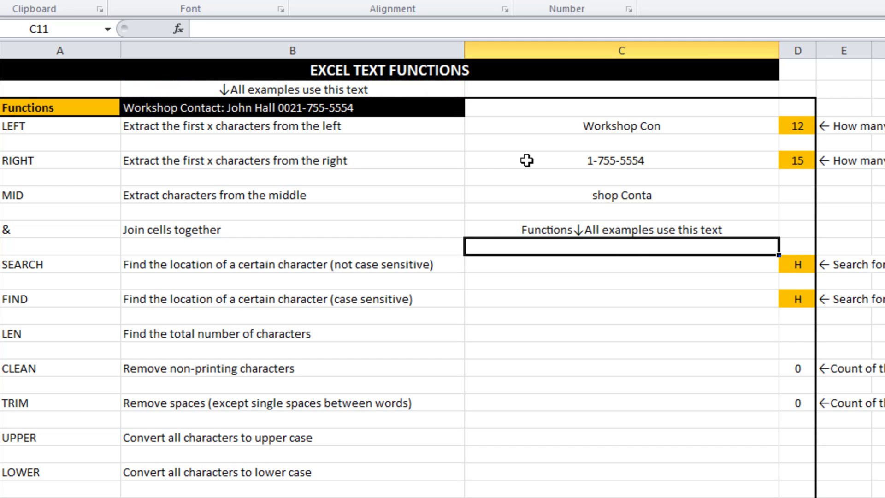
key(Up)
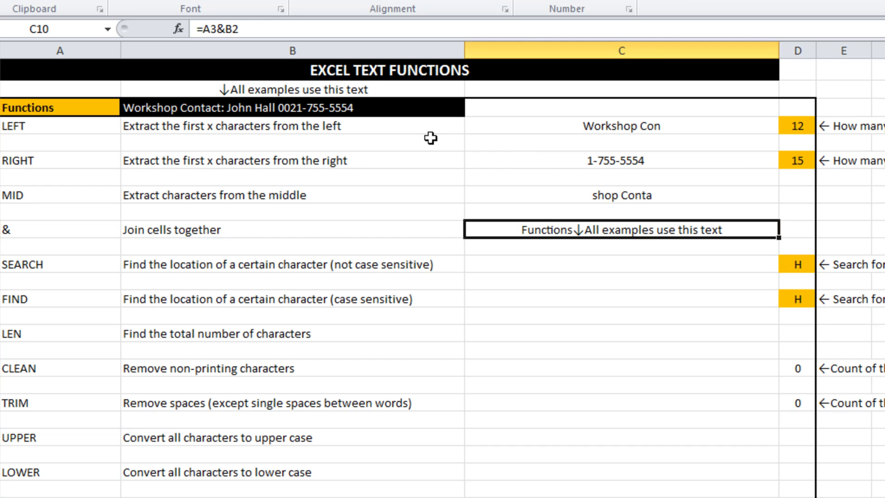
- Insert a space and a '****' separator between the joined cells
click(226, 26)
text(" " )
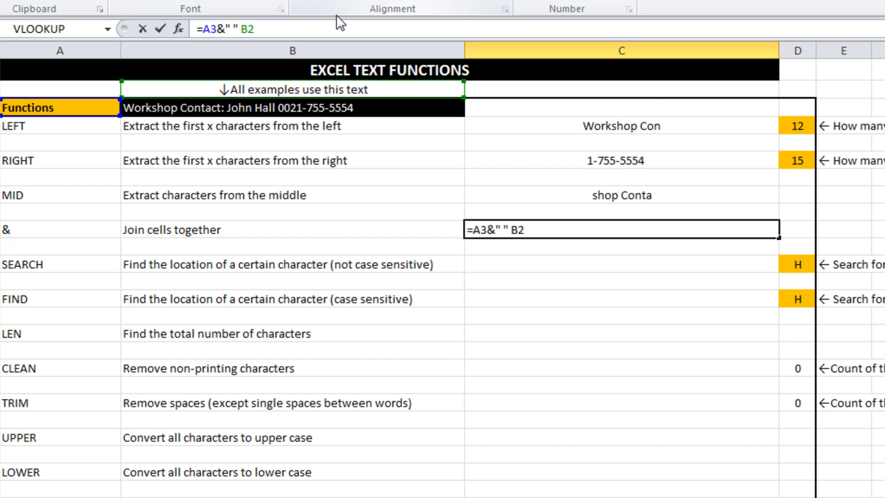
text(&)
key(Return)
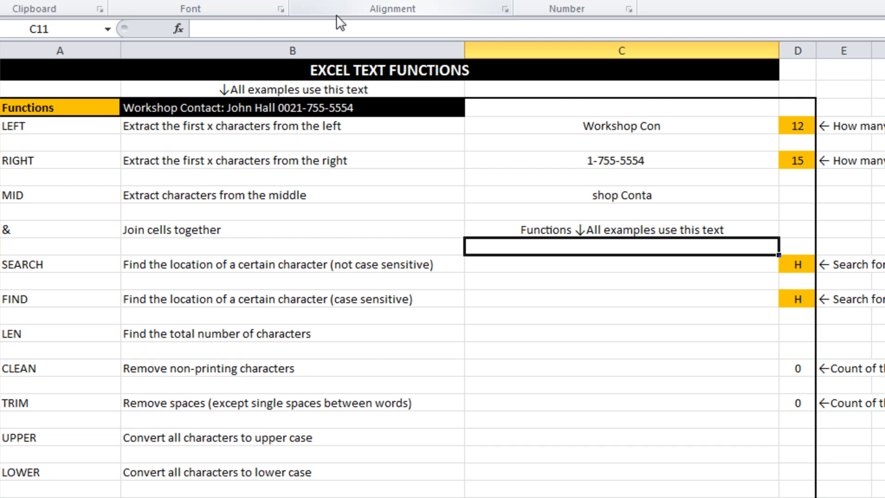
key(Up)
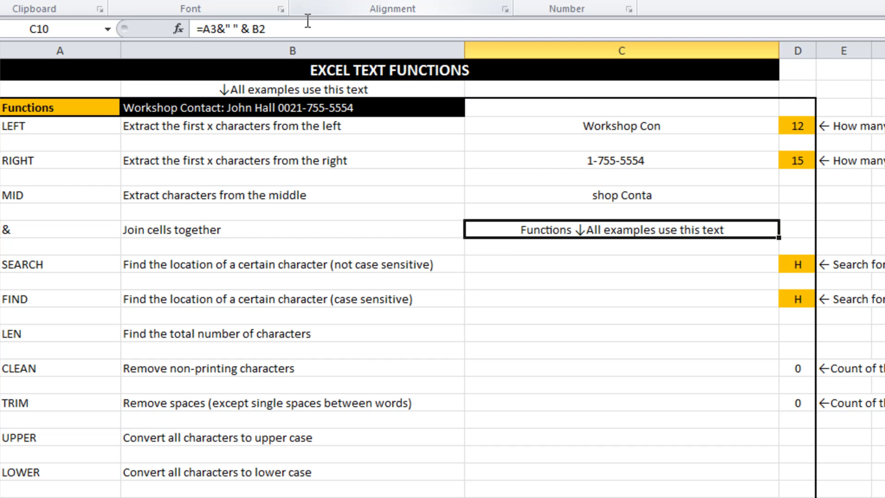
click(232, 29)
text(****)
key(Return)
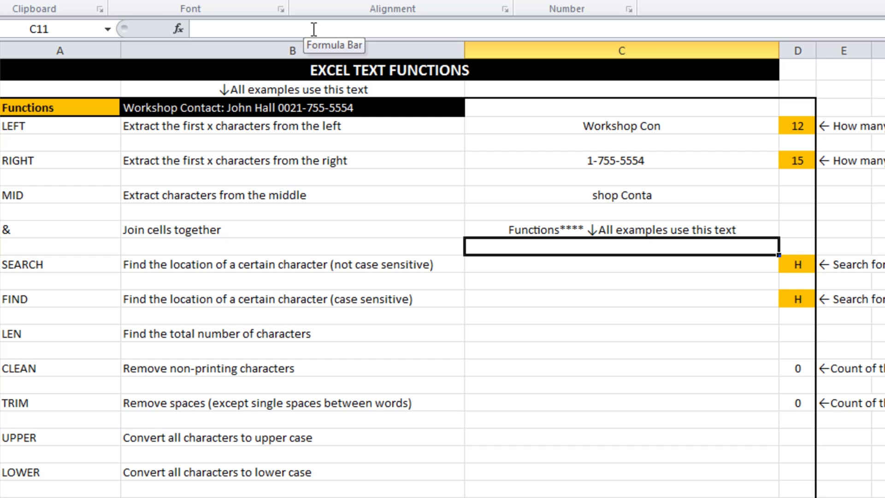
- Append A28 so the join ends with 'Examples'
key(Up)
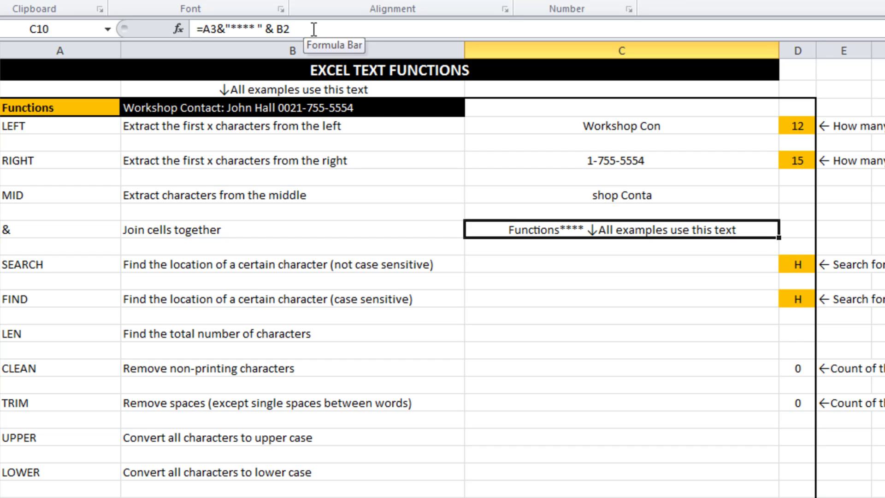
click(311, 30)
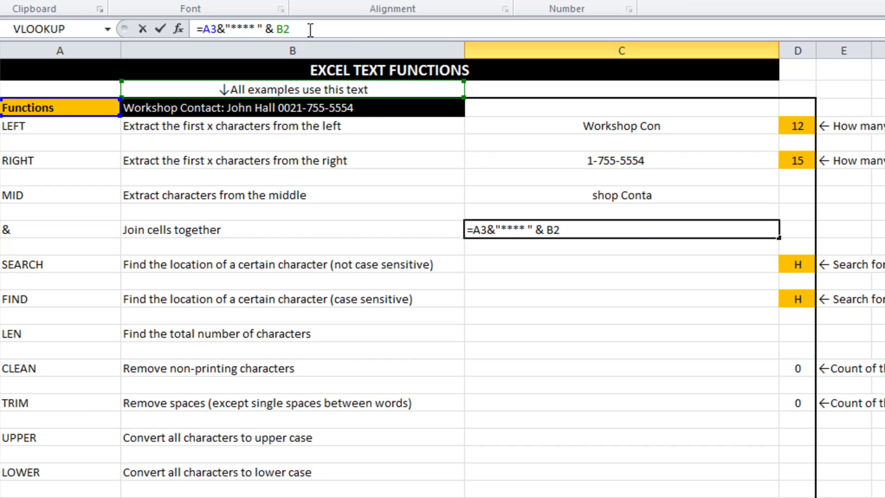
text(& A28)
key(Return)
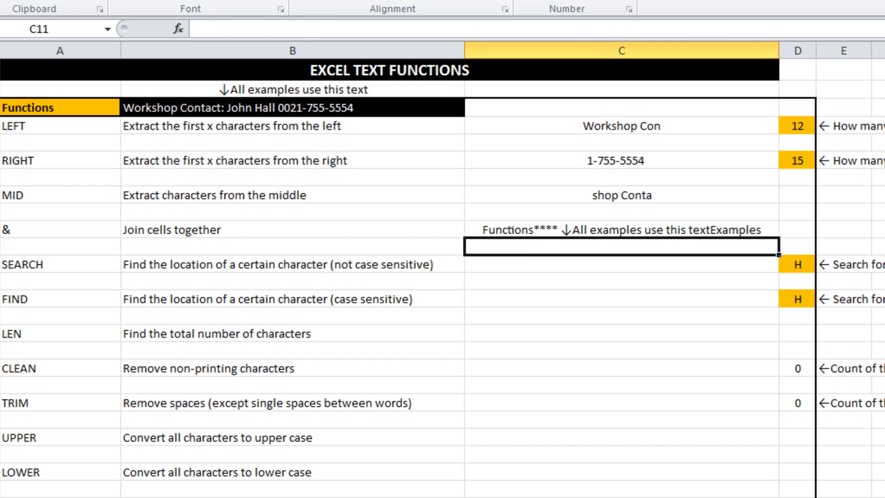
- Enter =SEARCH(D12,B3) in C12 to find the H within the contact text
click(505, 266)
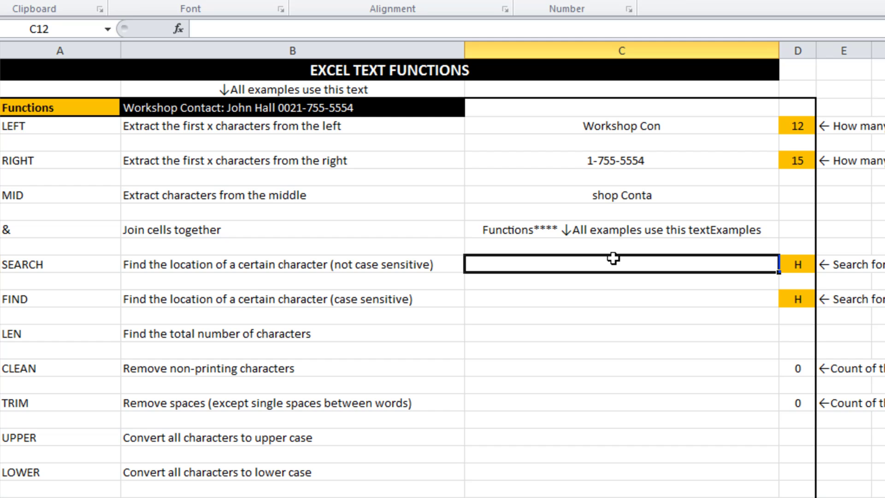
text(=se)
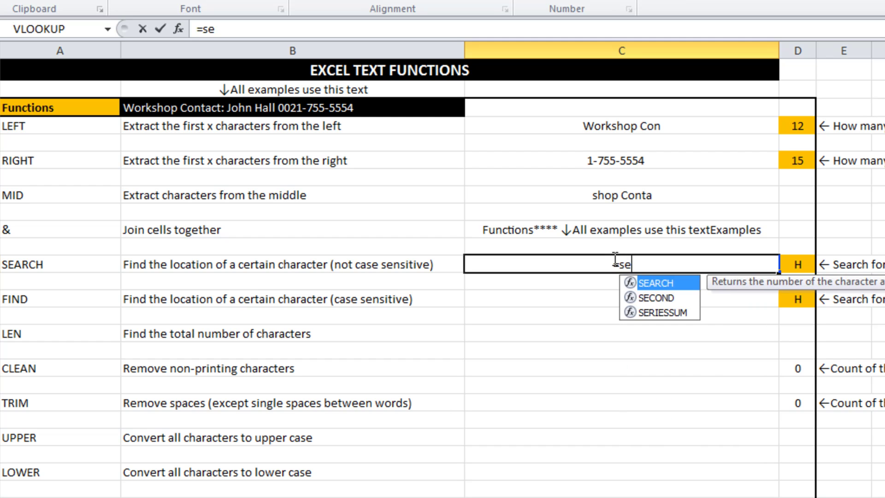
text(arch()
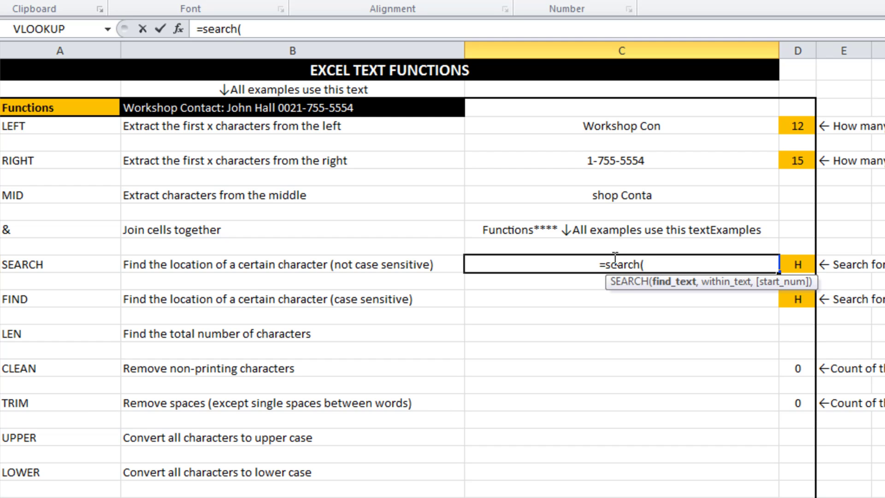
click(797, 261)
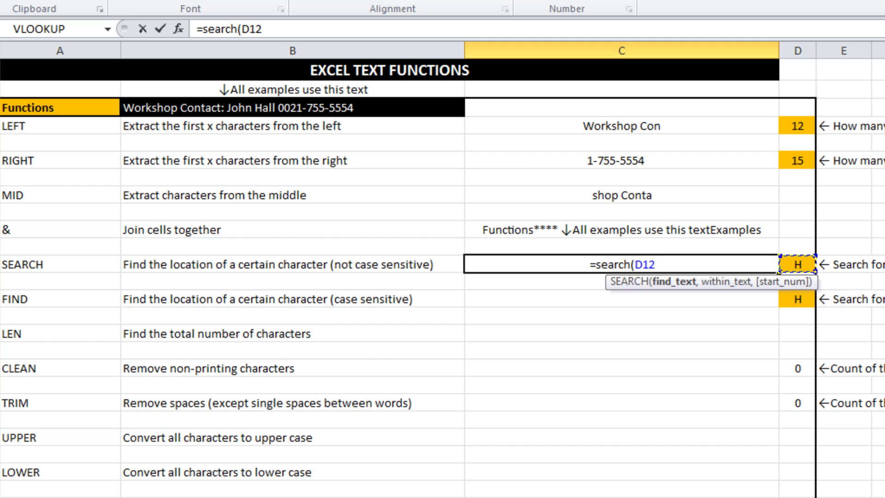
text(,)
click(174, 106)
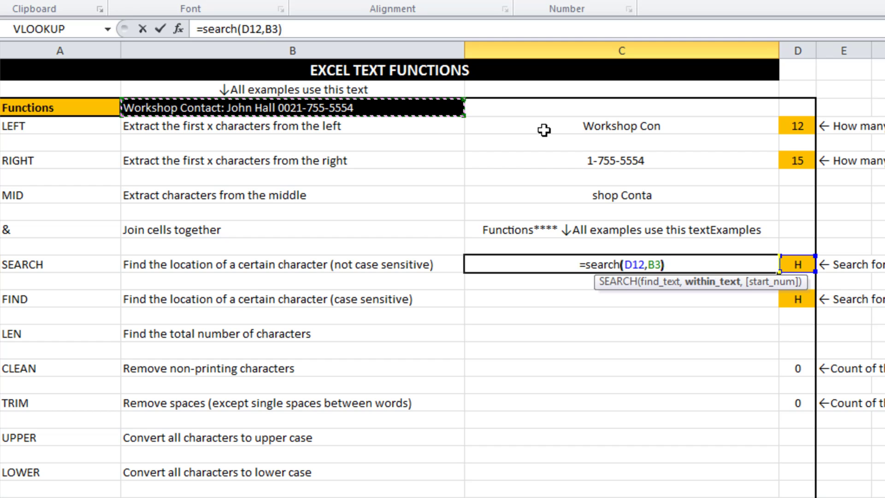
text())
key(Return)
key(Up)
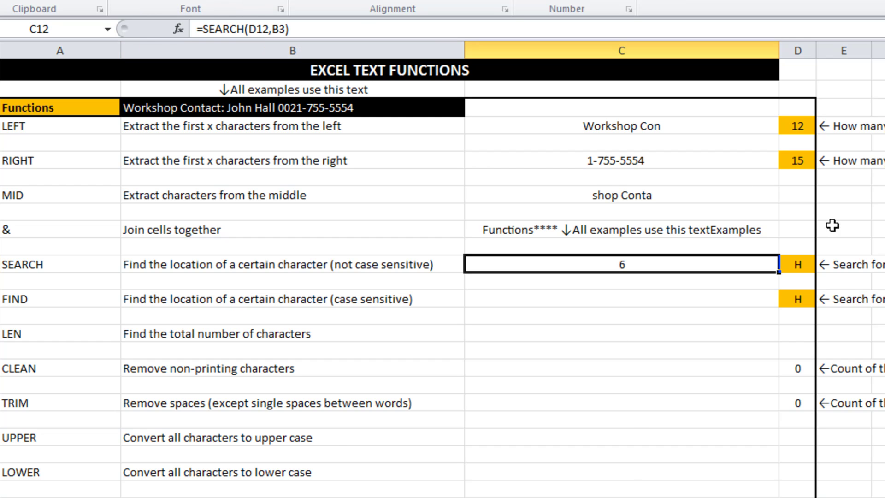
- Replace the D12 reference with the literal "h" in the SEARCH formula
click(806, 264)
click(608, 264)
click(271, 28)
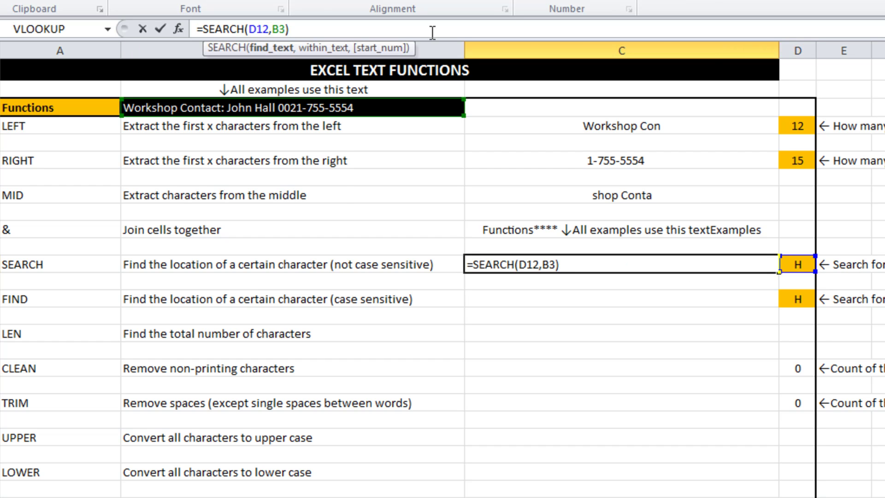
key(BackSpace)
key(BackSpace)
key(BackSpace)
text(")
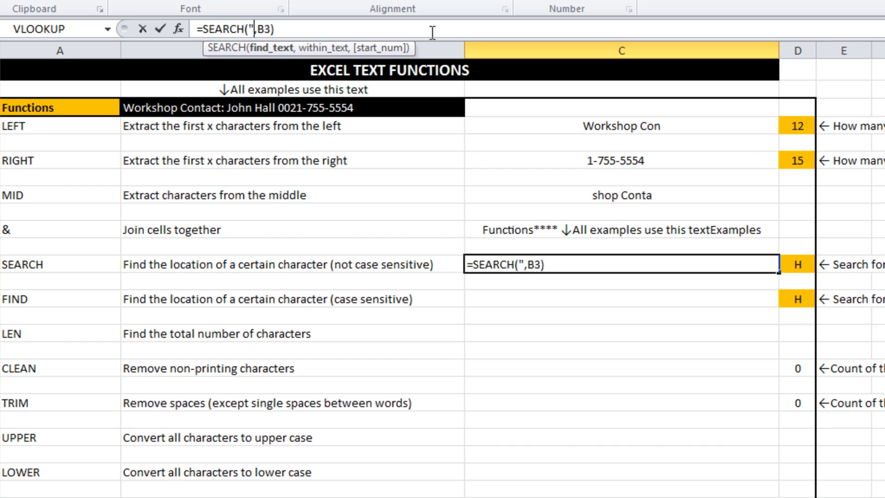
text(h")
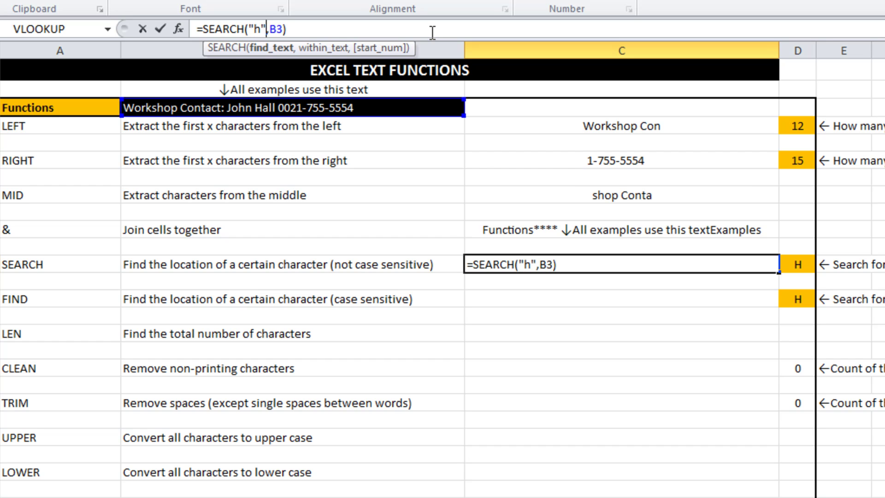
key(Return)
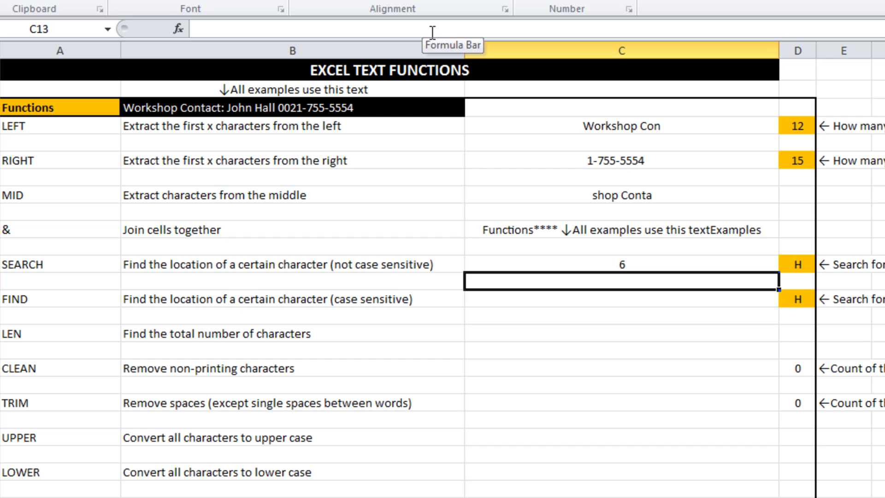
key(Up)
- Change the SEARCH text to uppercase H, still returning 6
key(Down)
key(Down)
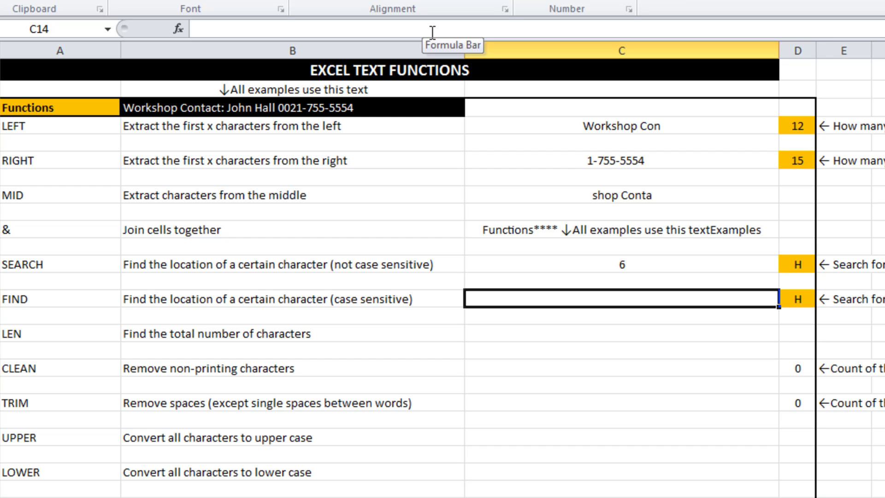
key(Up)
key(Up)
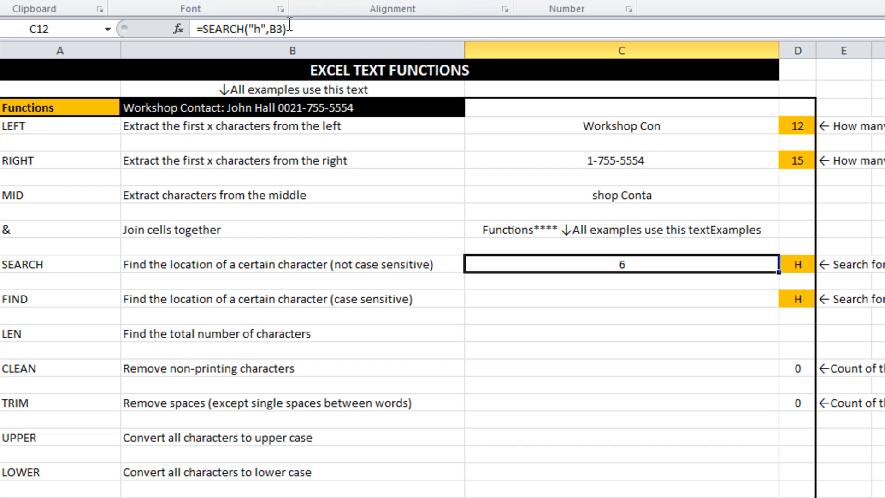
click(263, 30)
key(BackSpace)
text(H)
key(Return)
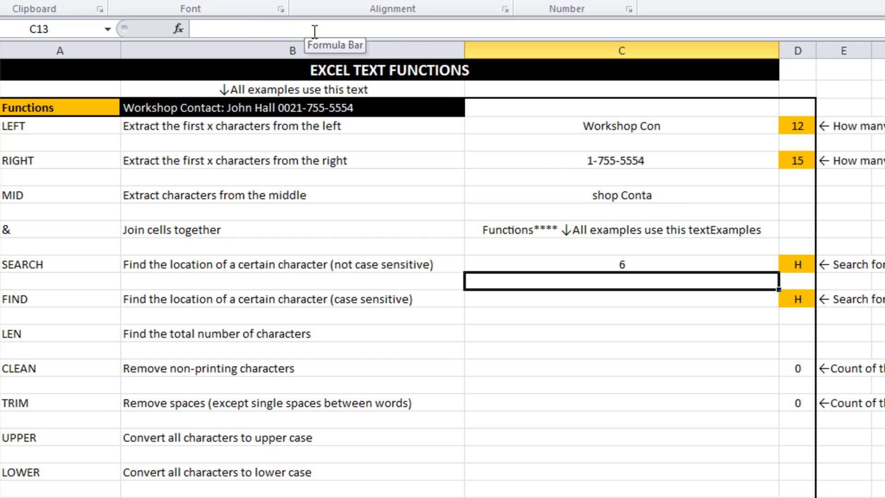
- Enter =FIND(D14,B3) in C14, returning 24 for the case-sensitive H
key(Down)
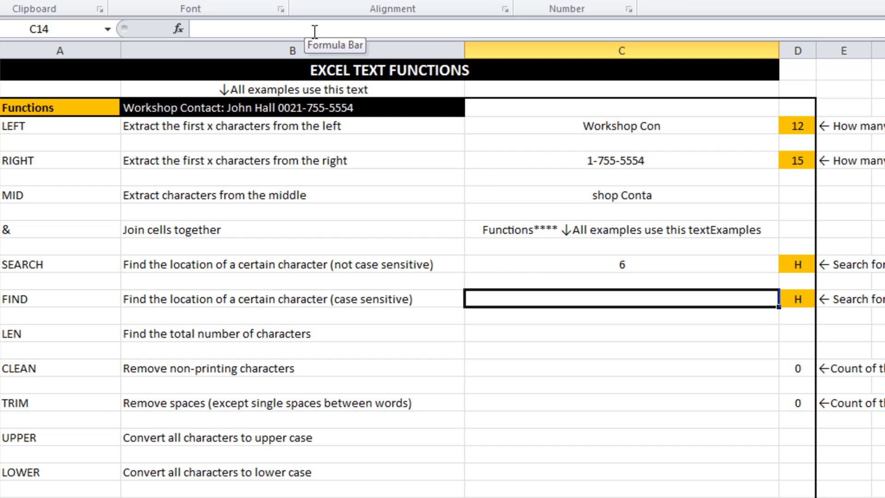
text(=find()
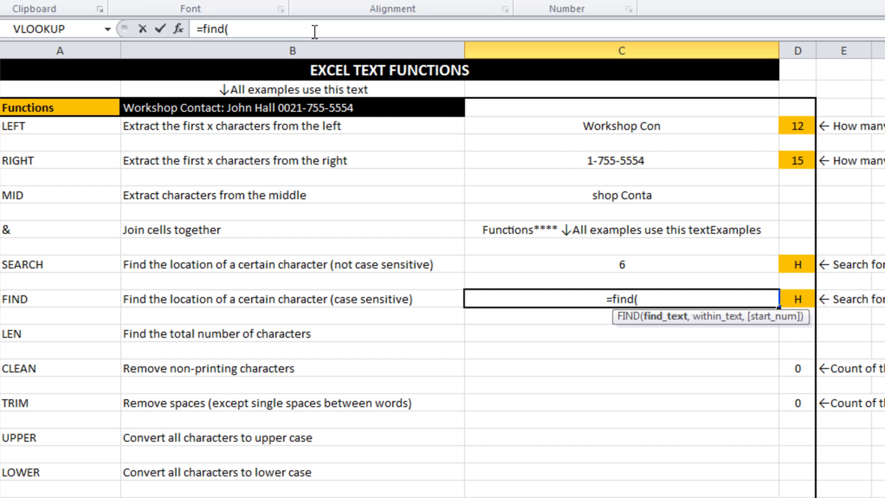
click(797, 300)
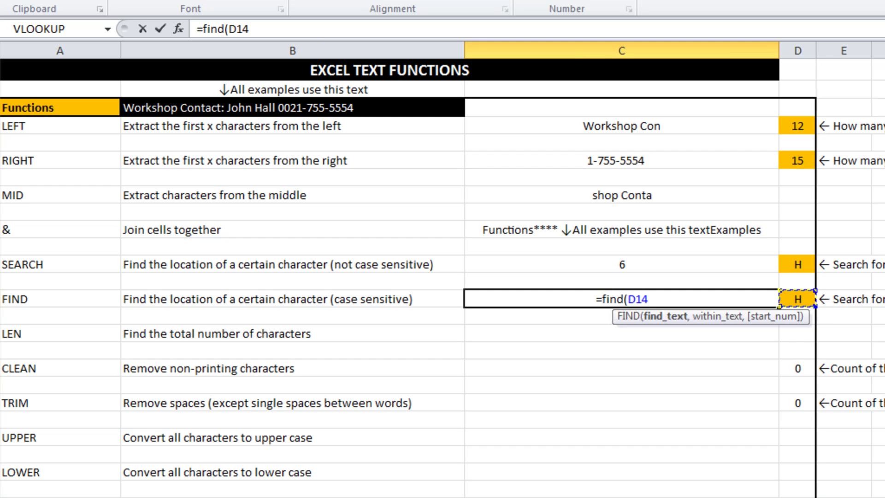
text(,)
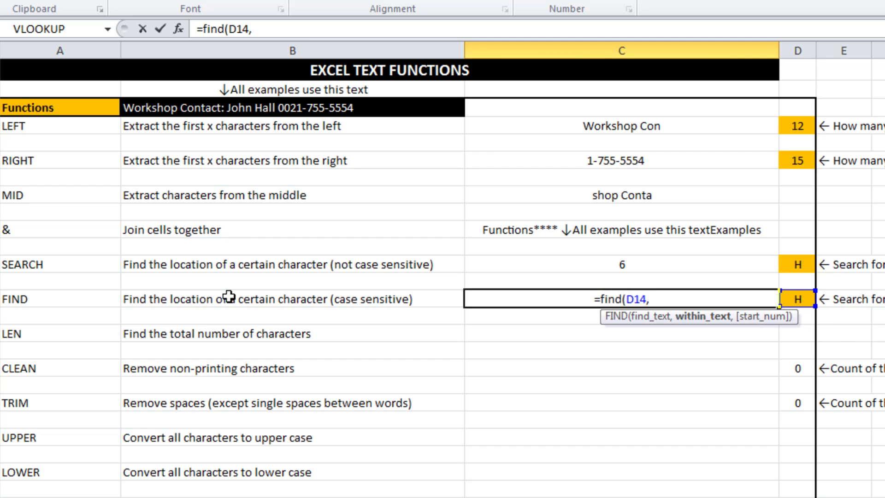
click(229, 107)
text())
key(Return)
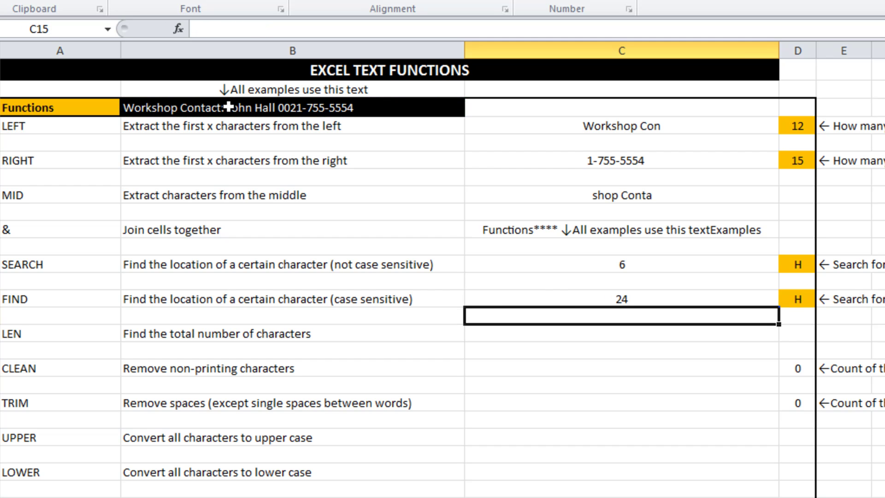
key(Up)
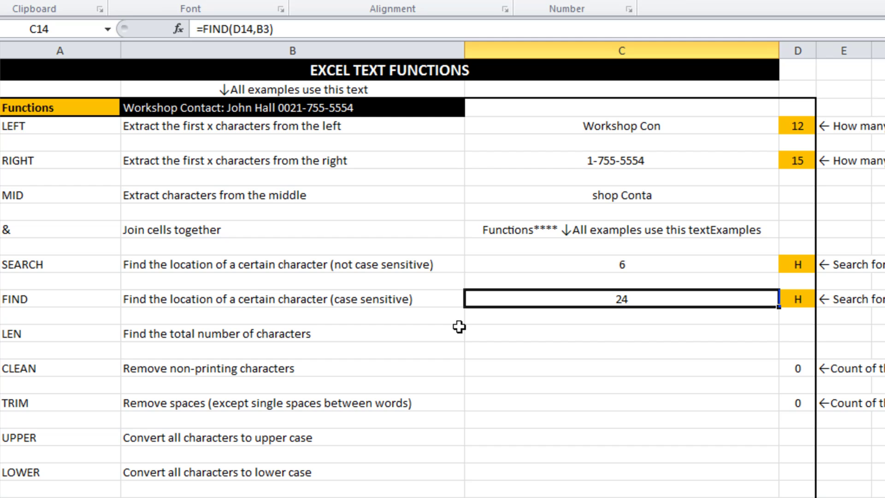
- Enter =LEN(B3) in C16 to count the contact text's 46 characters
click(599, 337)
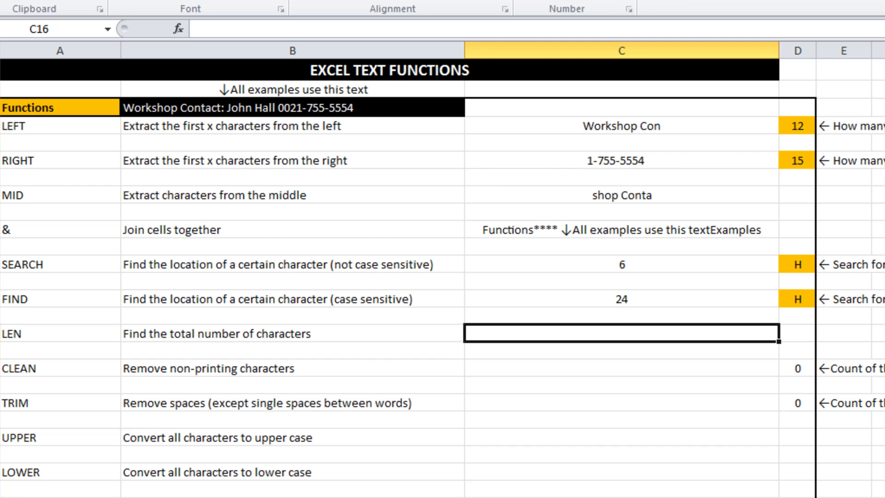
text(=len()
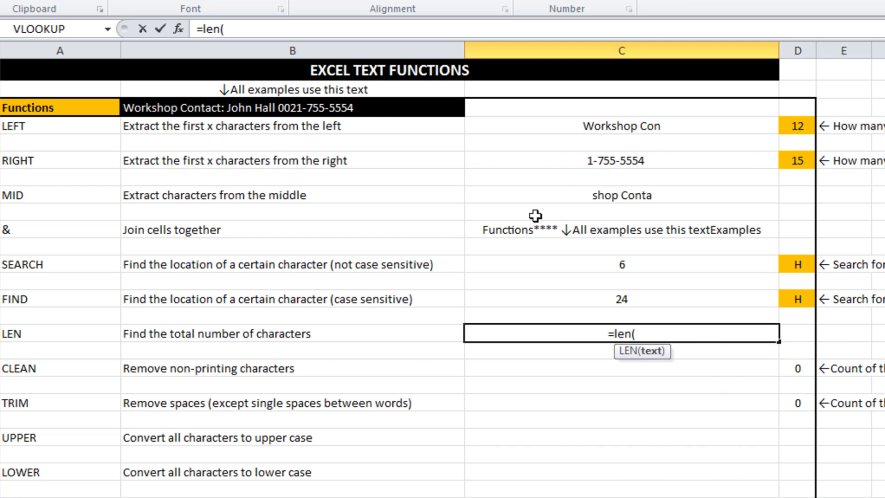
click(282, 104)
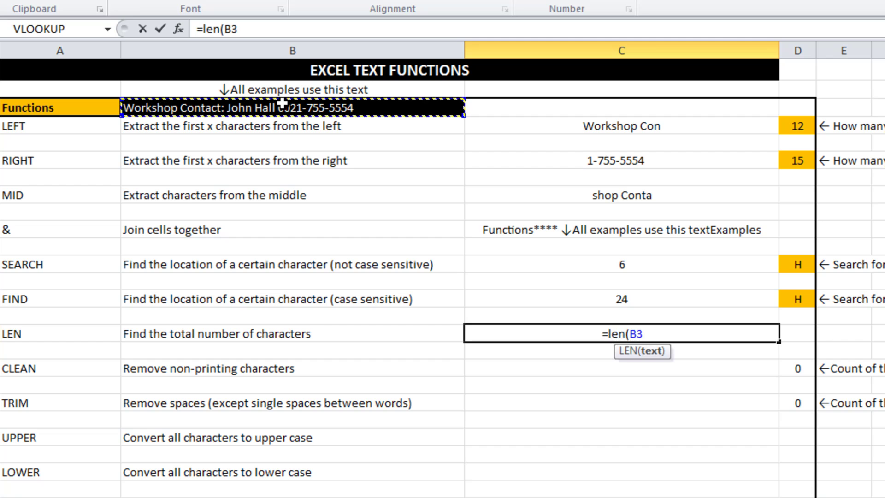
key(Return)
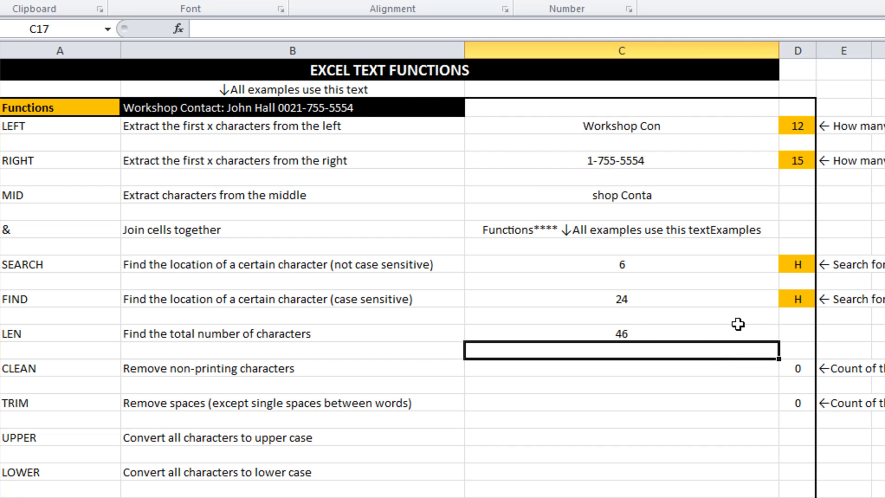
click(642, 335)
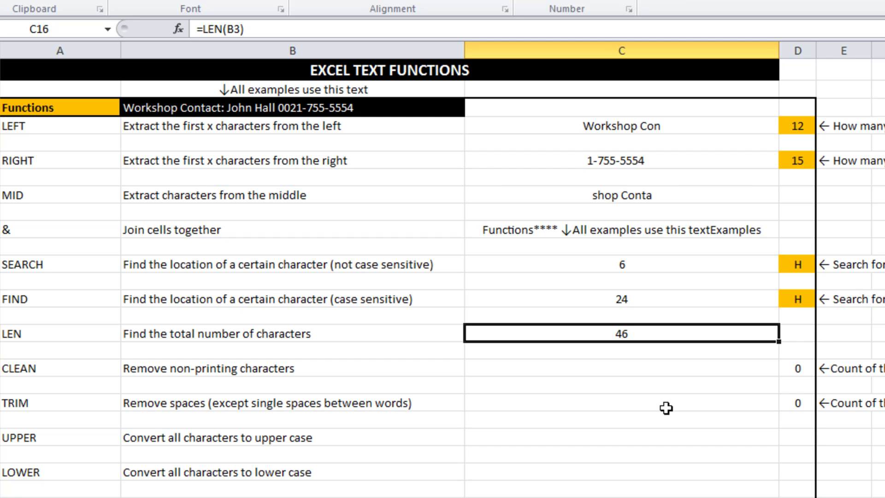
- Enter =CLEAN(B3) in C18 to strip non-printing characters from the contact text
click(589, 368)
text(=clean()
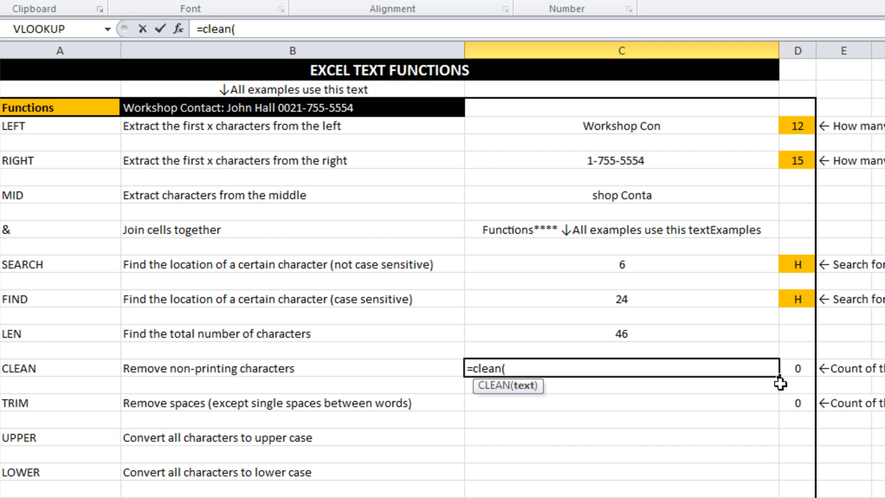
click(152, 109)
text())
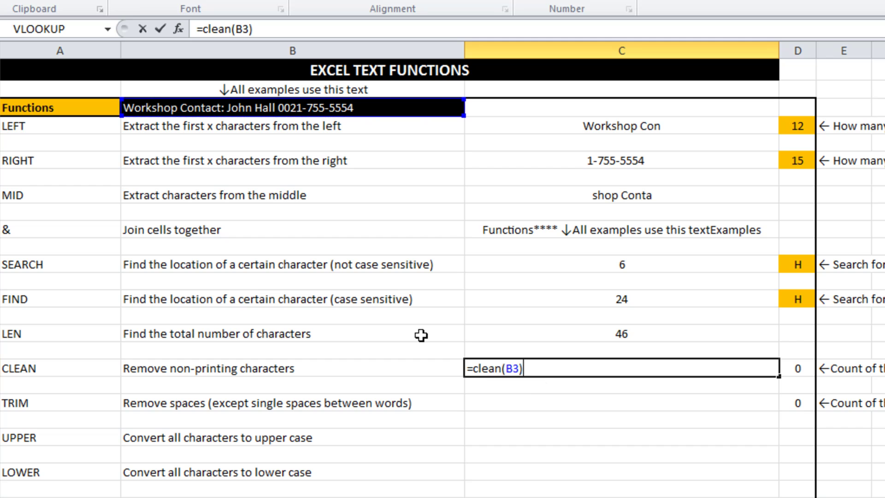
key(Return)
key(Up)
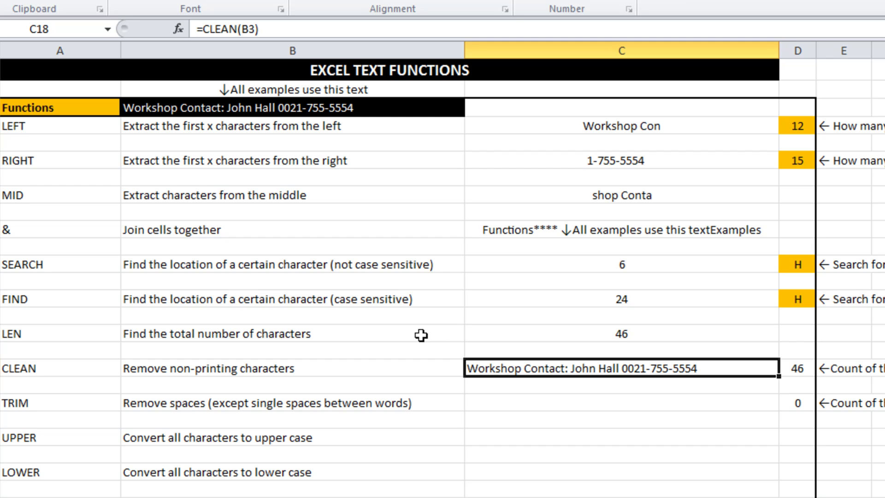
- Enter =TRIM(B3) in C20 to remove extra spaces from the contact text
click(553, 400)
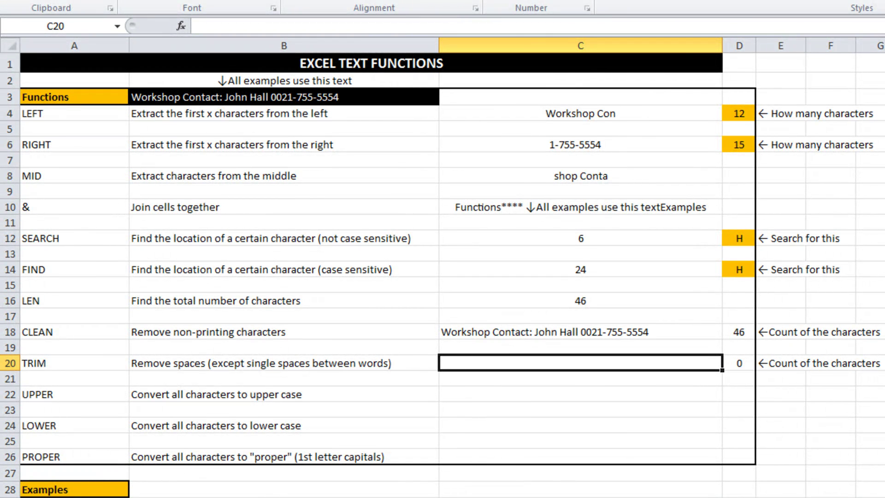
text(=trim()
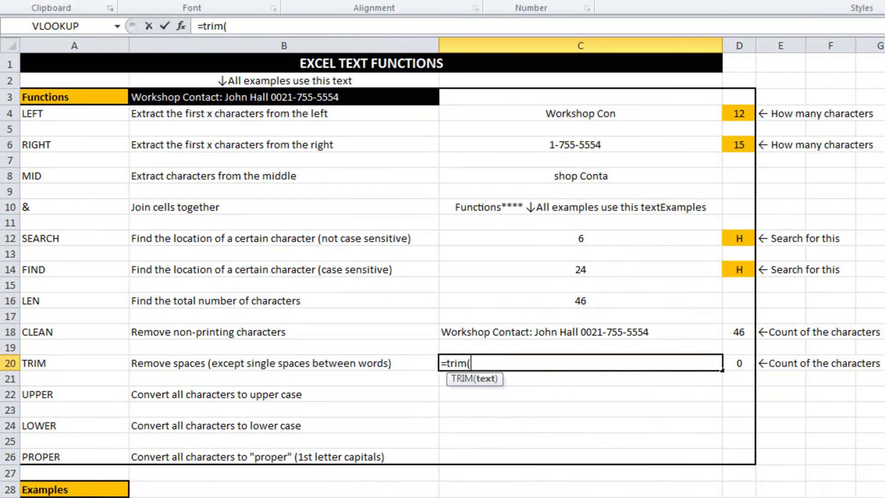
click(203, 98)
text())
key(Return)
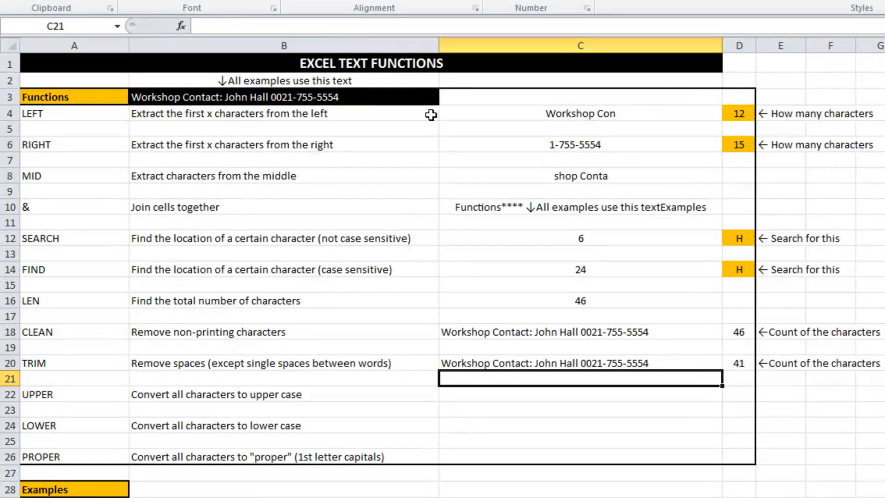
key(Up)
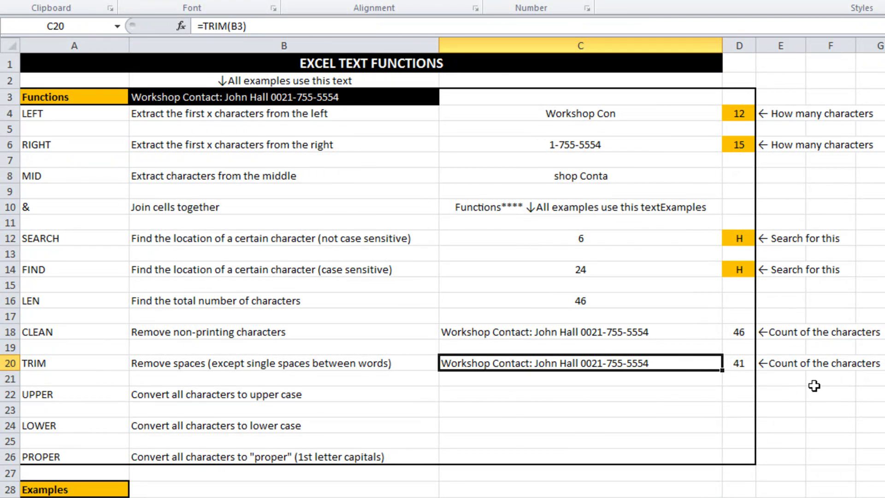
- Compare the CLEAN and TRIM formulas and their length counts in D18 and D20
click(611, 332)
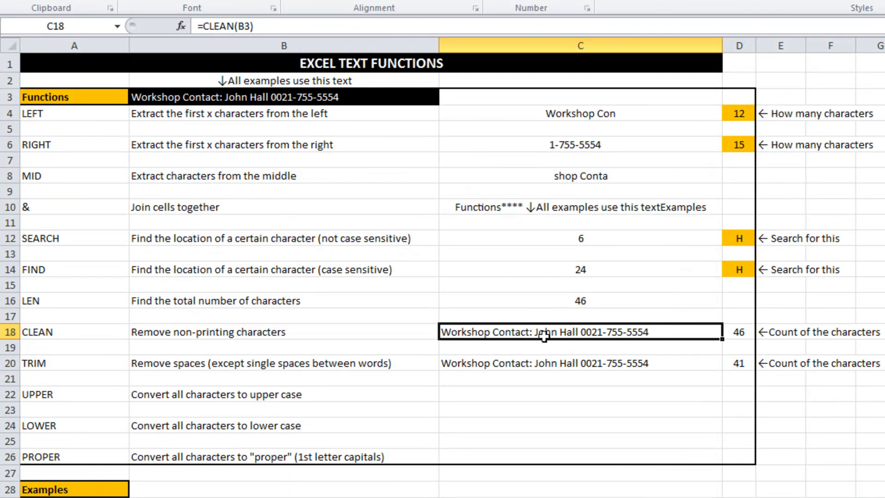
click(558, 364)
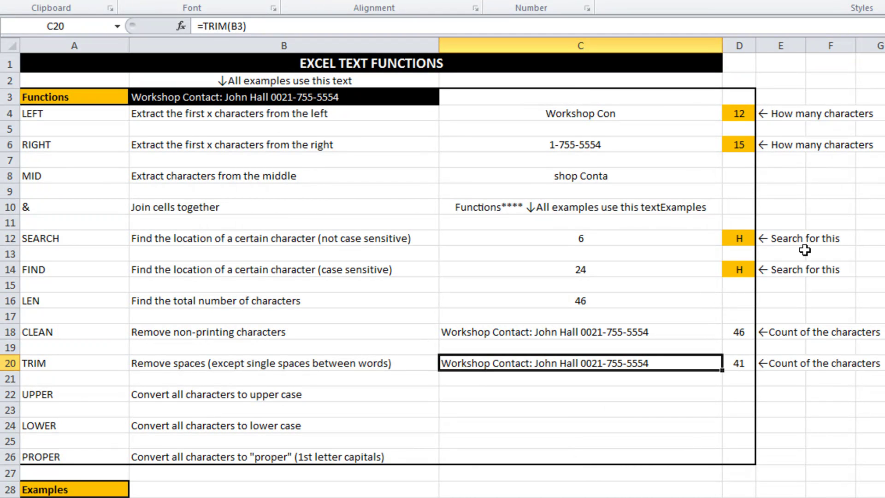
click(744, 335)
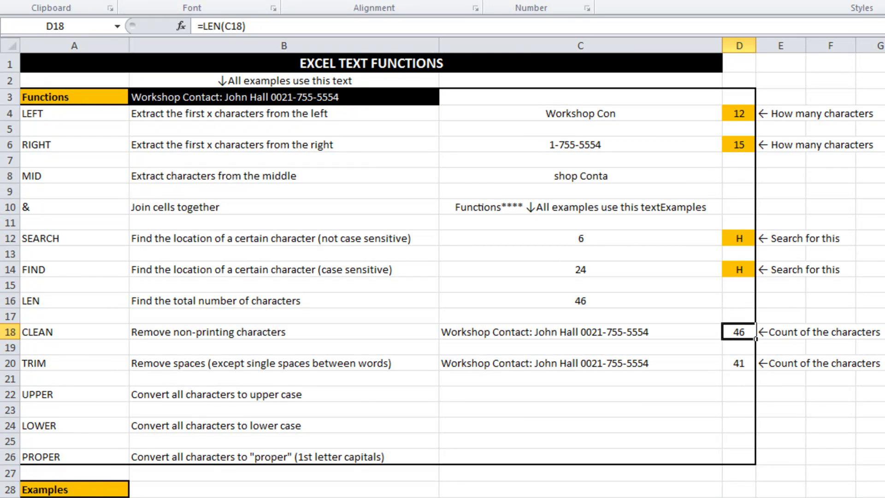
key(Down)
key(Down)
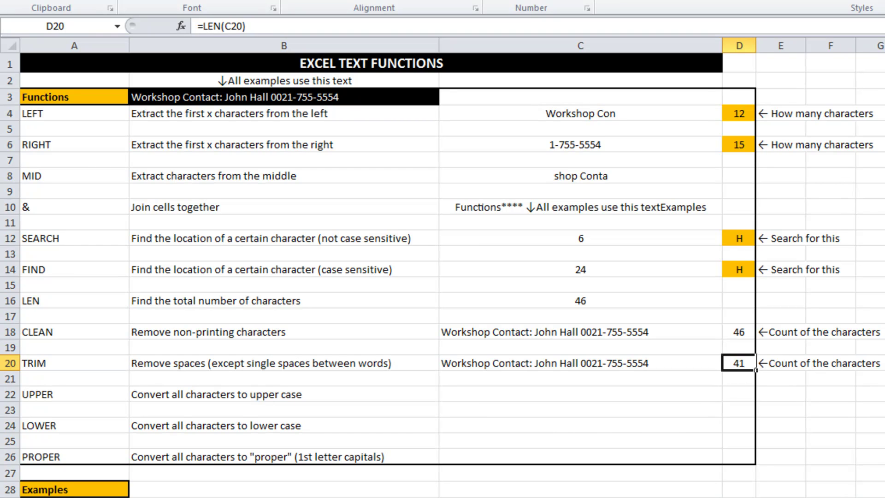
- Delete the trailing spaces from the B3 contact text so counts read 43
click(209, 95)
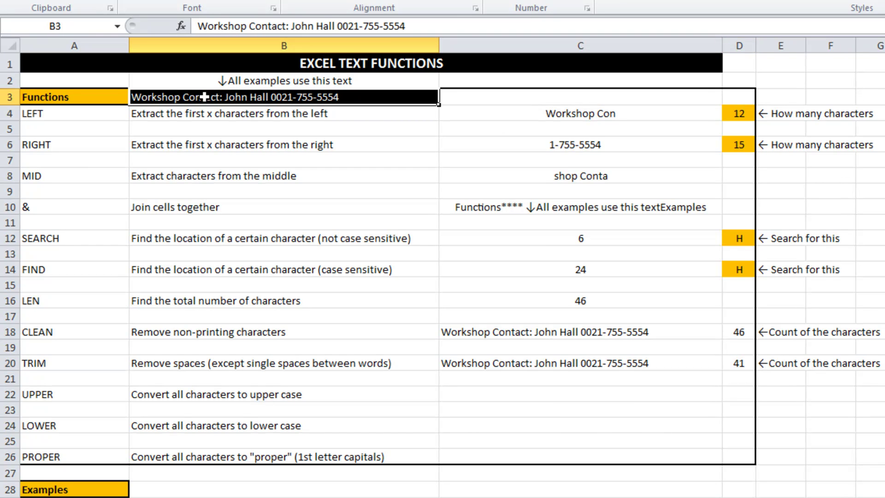
click(462, 26)
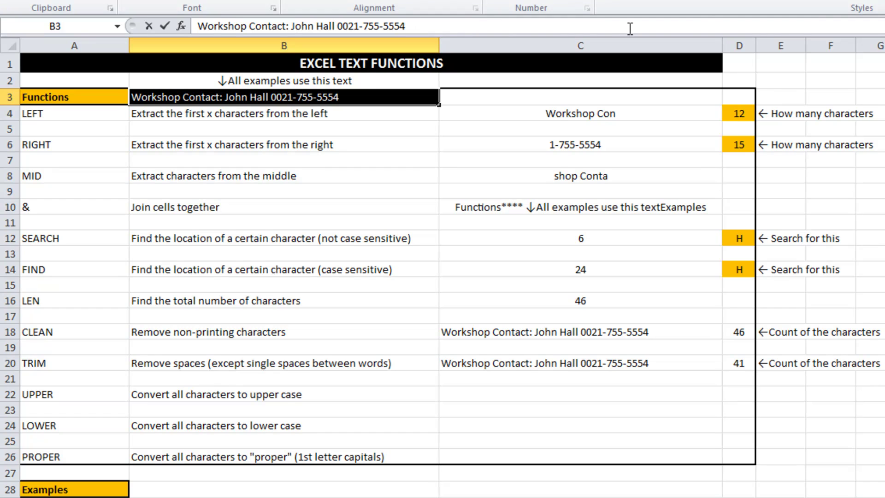
key(Left)
key(Left)
key(Left)
key(Delete)
key(Delete)
key(Delete)
key(Return)
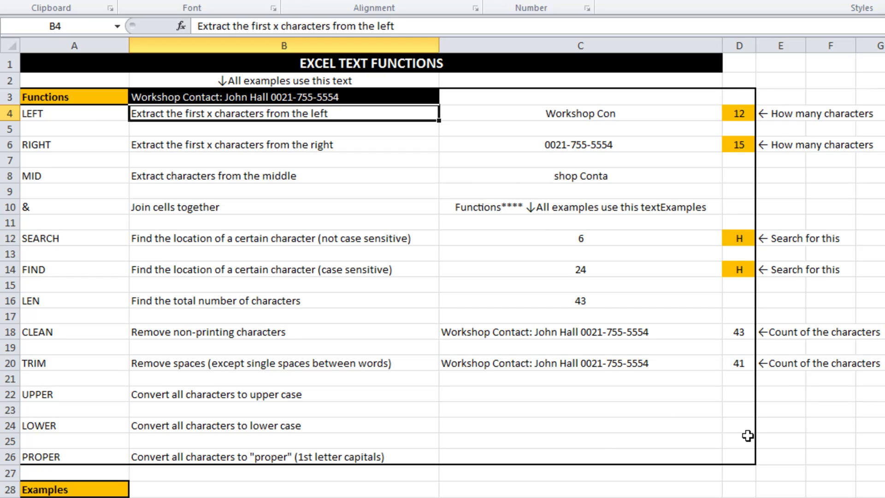
- Enter =UPPER(B3) in C22 and =LOWER(B3) in C24 for upper- and lower-case versions of the text
click(524, 397)
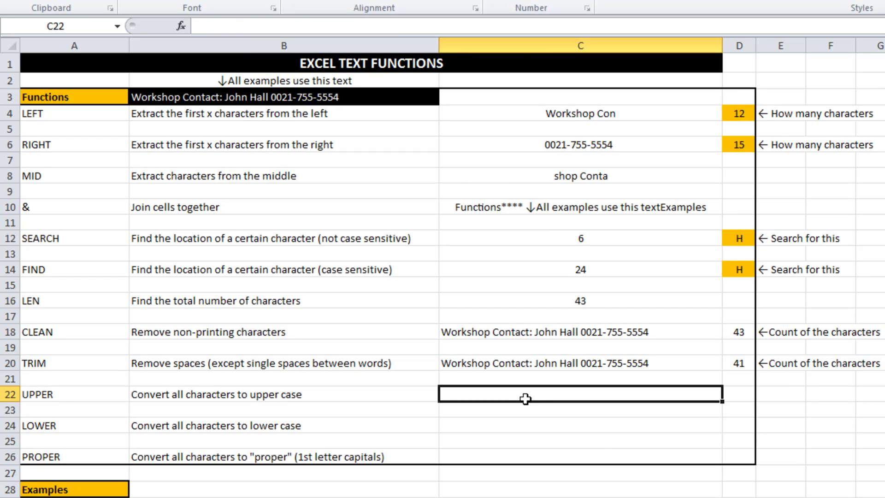
text(=)
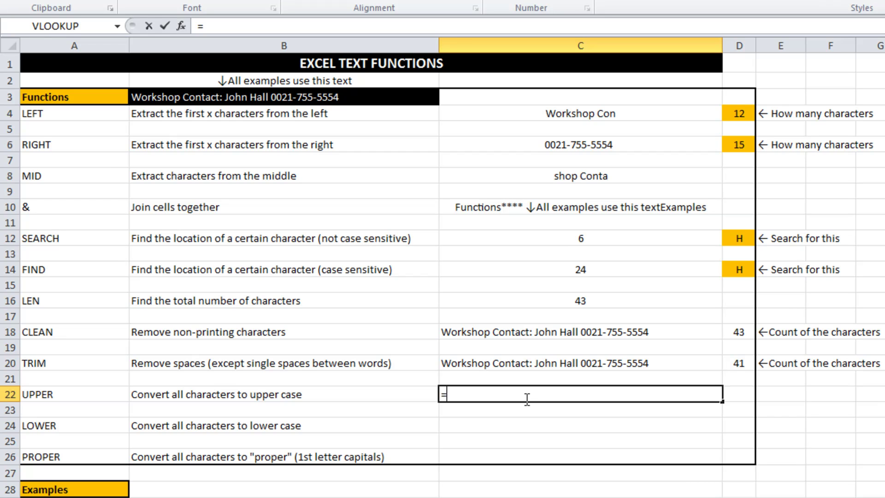
text(upper()
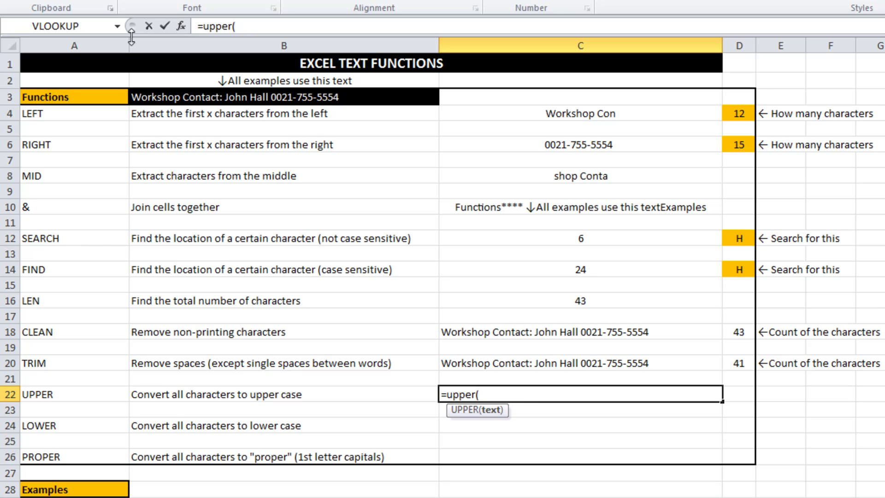
click(285, 92)
key(Return)
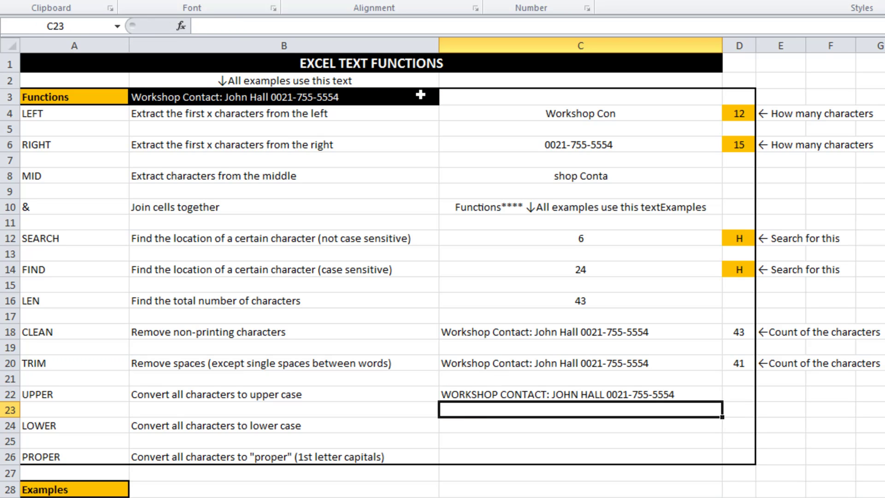
key(Down)
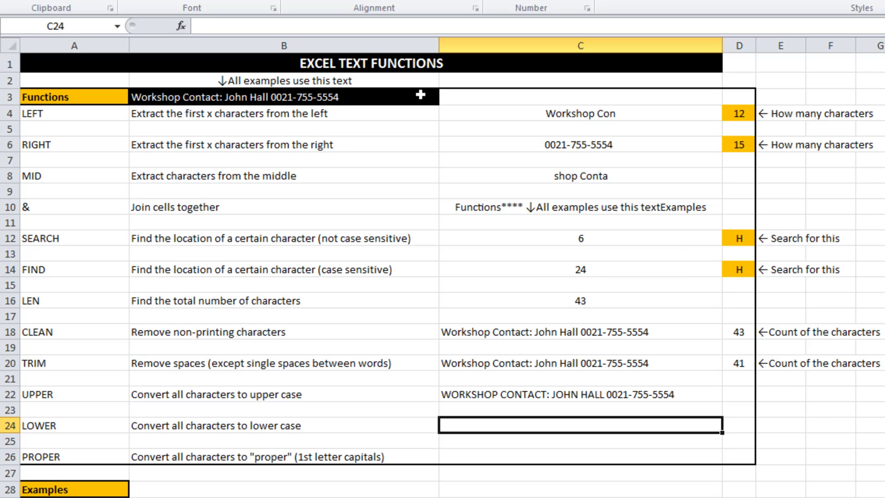
text(=lower()
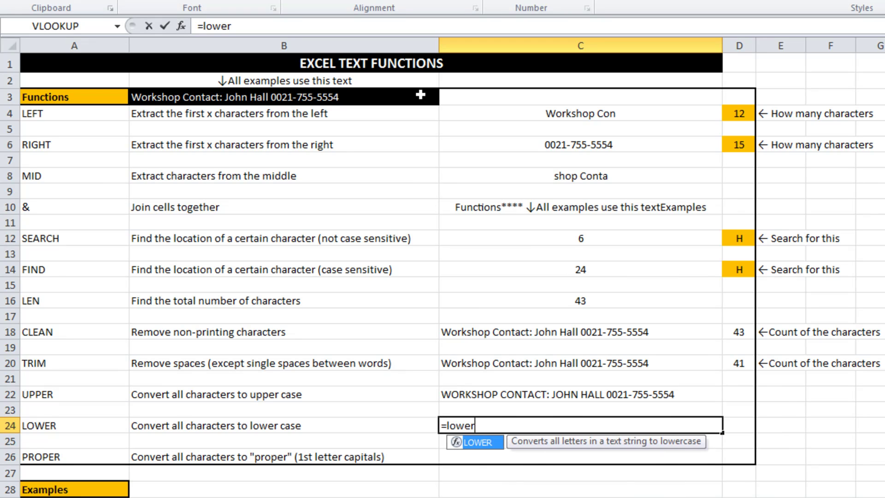
click(307, 96)
key(Return)
- Enter =PROPER(B3) in C26 to show the B3 text in proper case
key(Down)
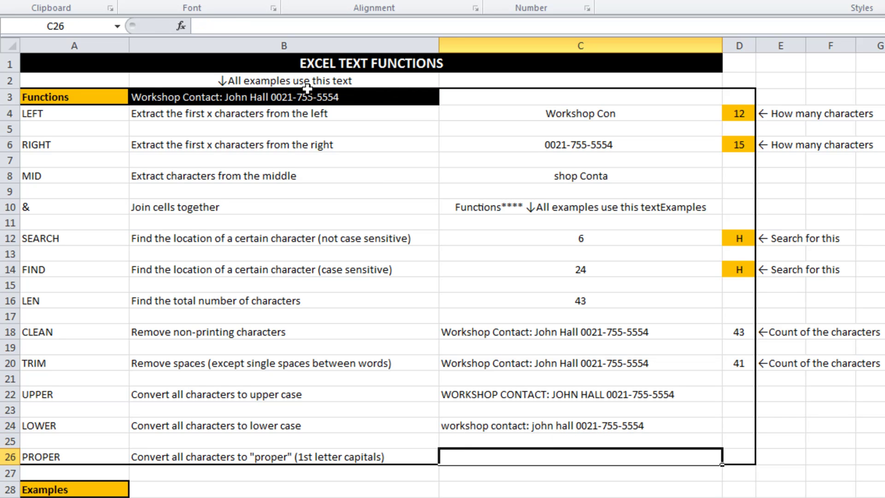
text(=proper()
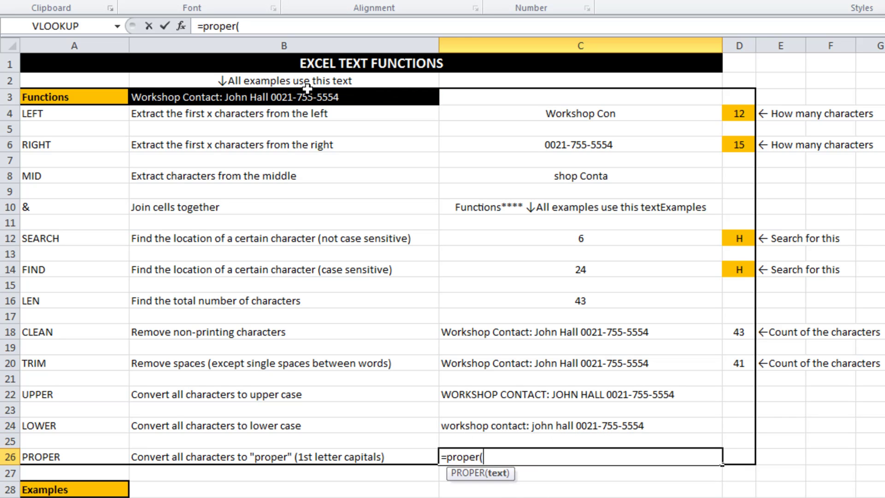
click(259, 96)
text())
key(Return)
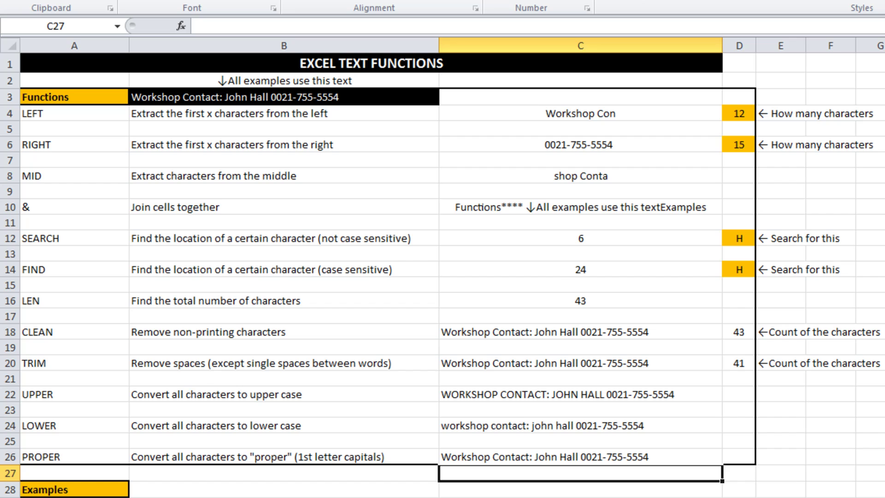
click(73, 497)
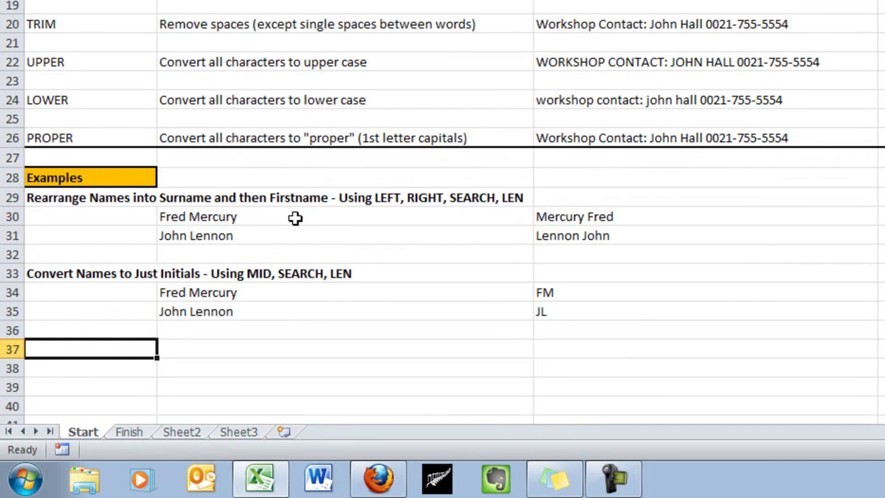
click(701, 221)
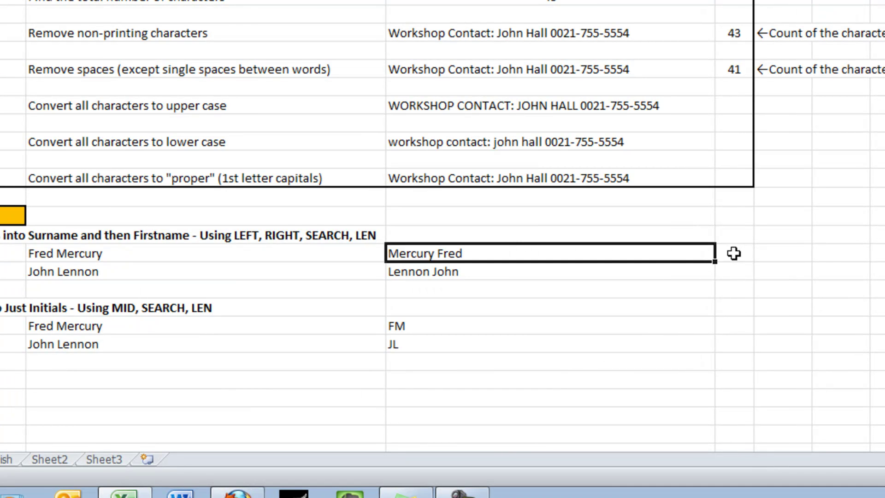
- In D30, start a RIGHT formula on B30 with LEN(B30) minus as the length
click(734, 253)
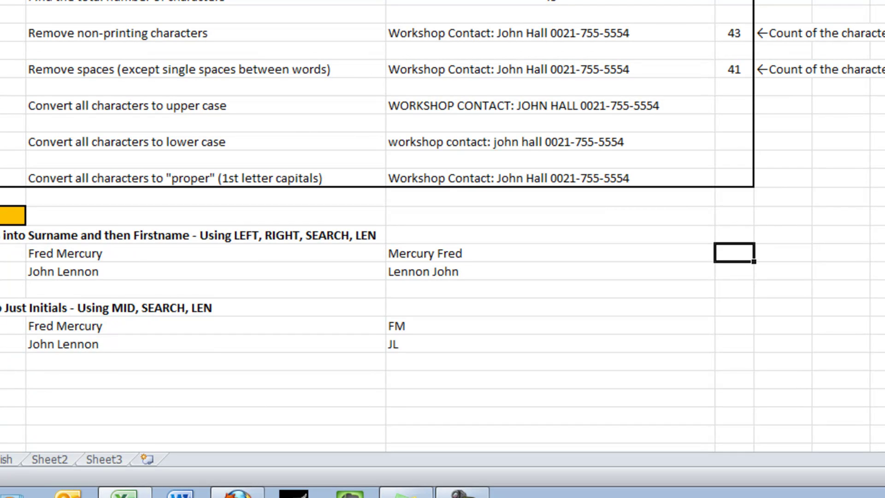
text(=ri)
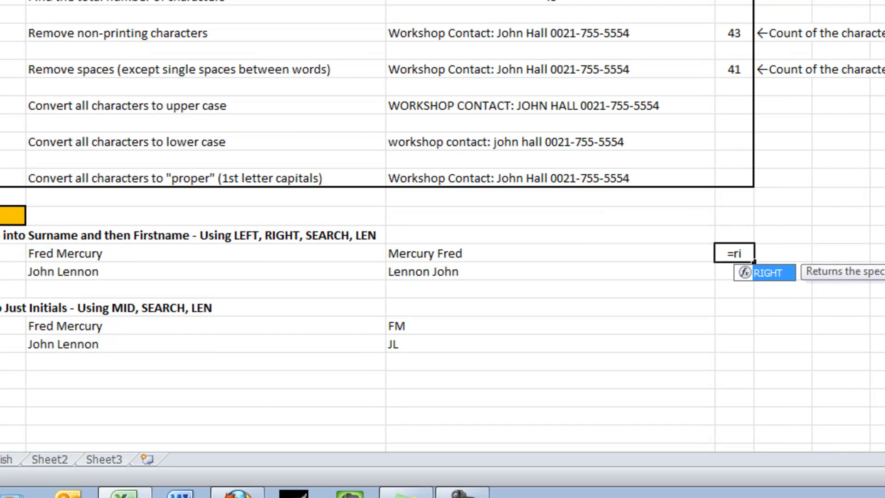
text(ght()
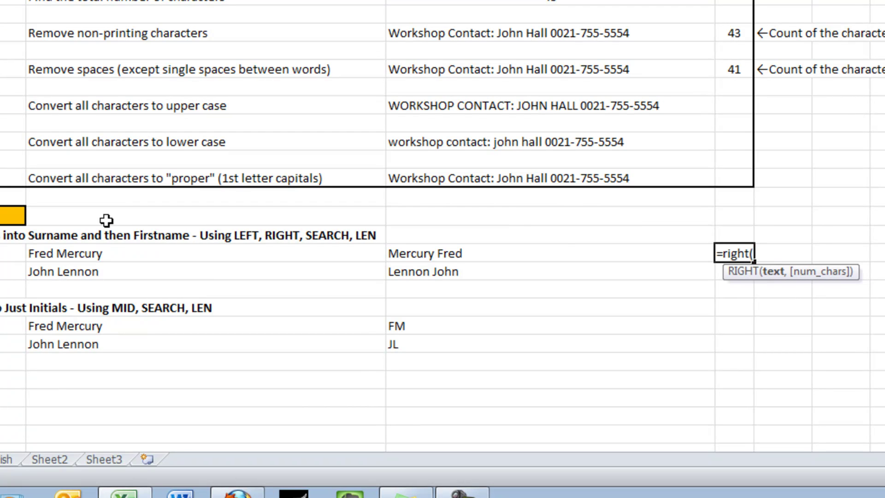
click(115, 255)
text(,)
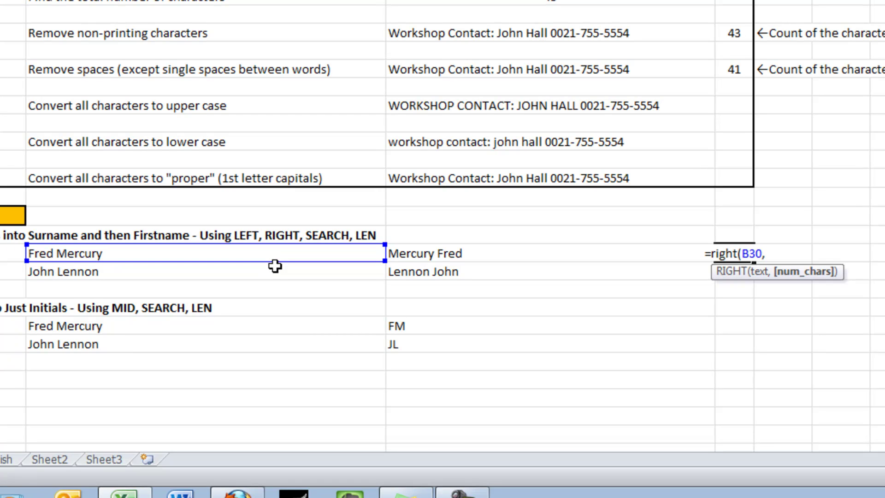
text(len()
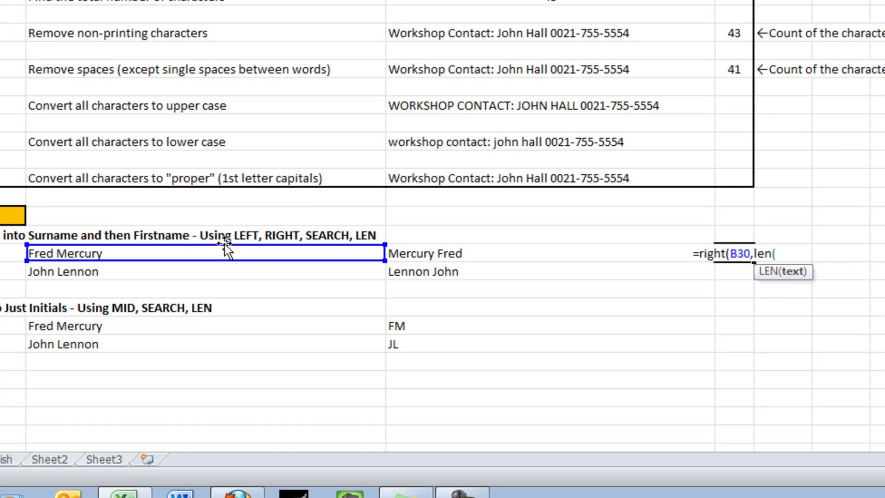
click(153, 255)
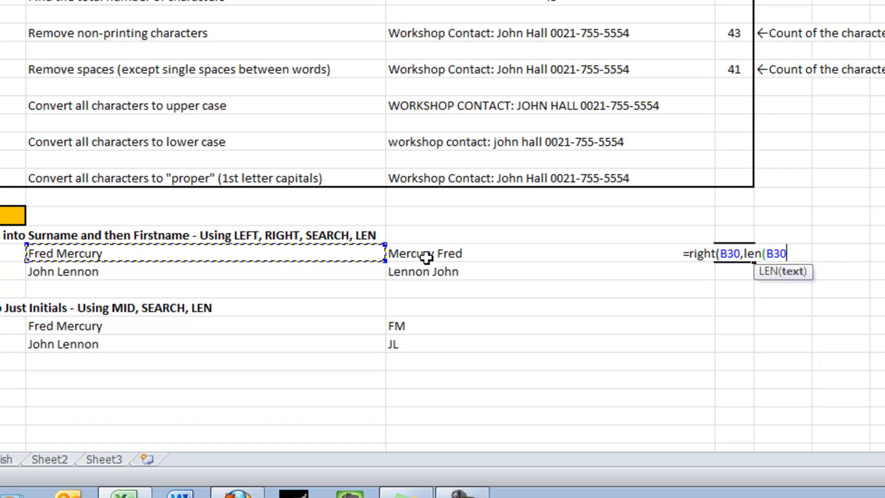
text())
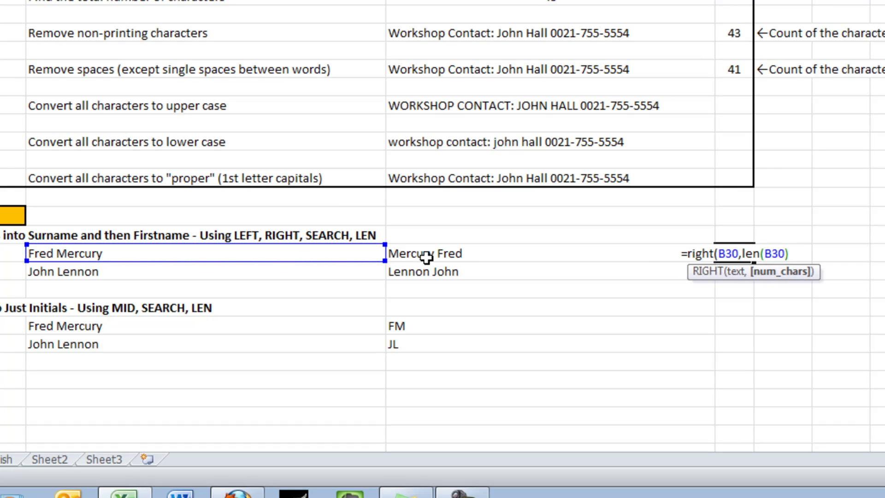
text(,)
key(BackSpace)
text(-)
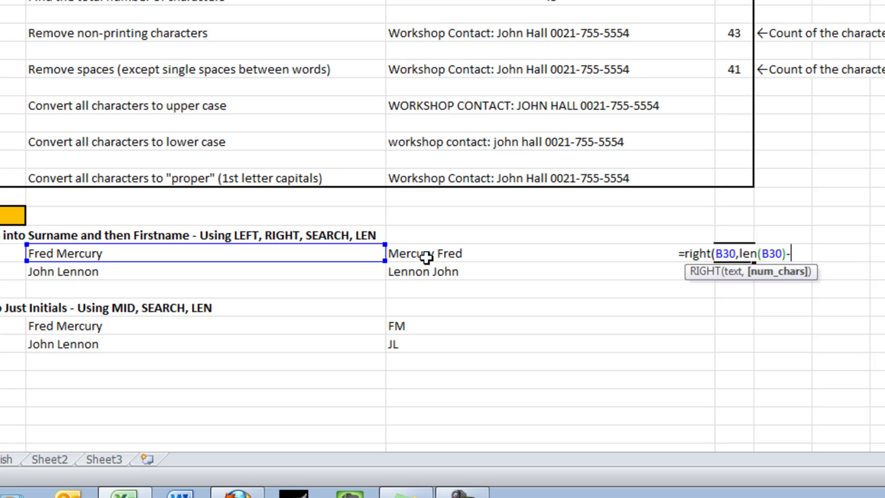
- Finish it with SEARCH(" ",B30) so D30 returns the surname Mercury
text(search)
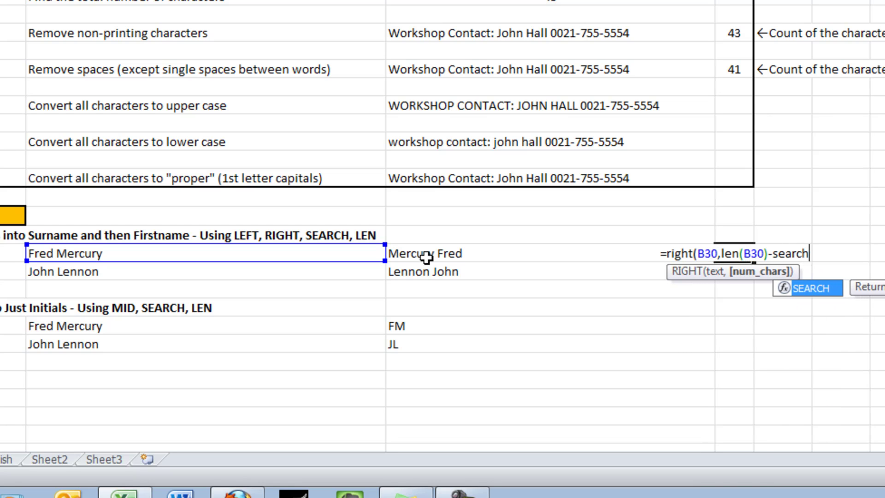
text(()
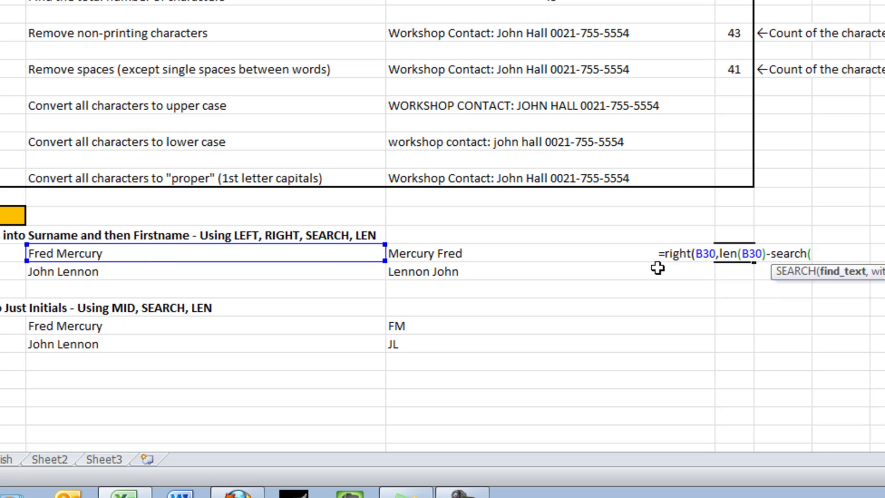
text(" ")
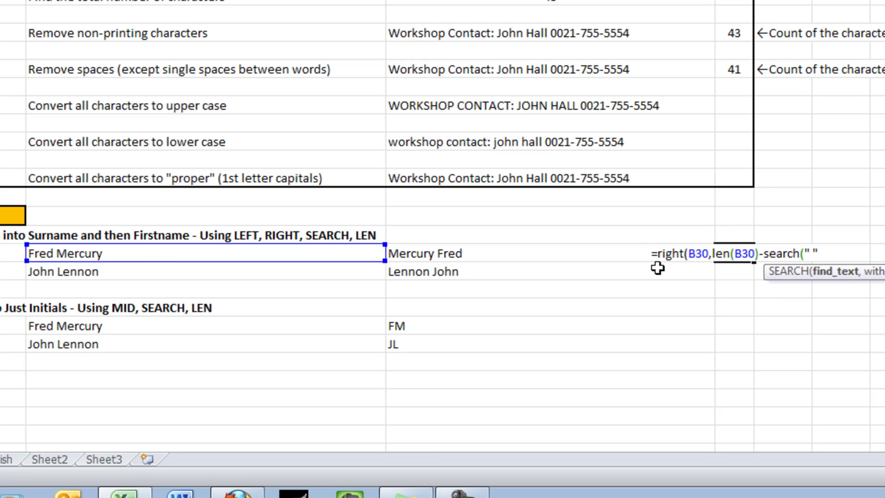
text(,)
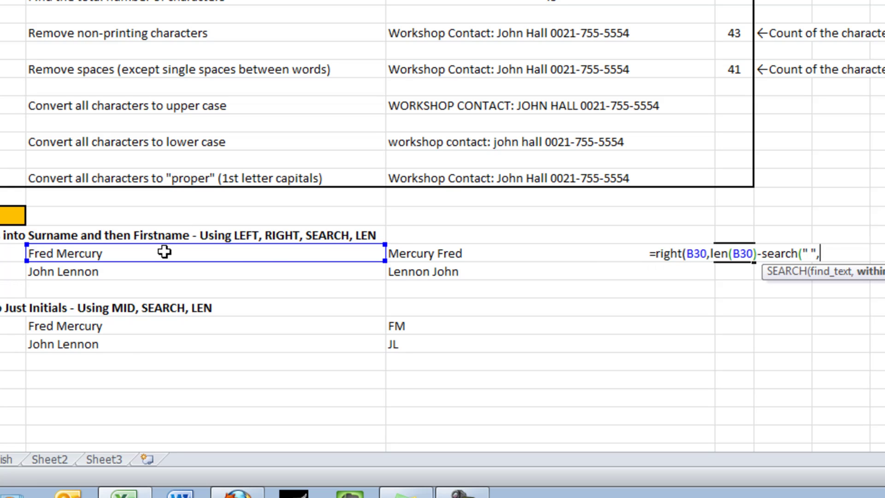
click(223, 251)
text())
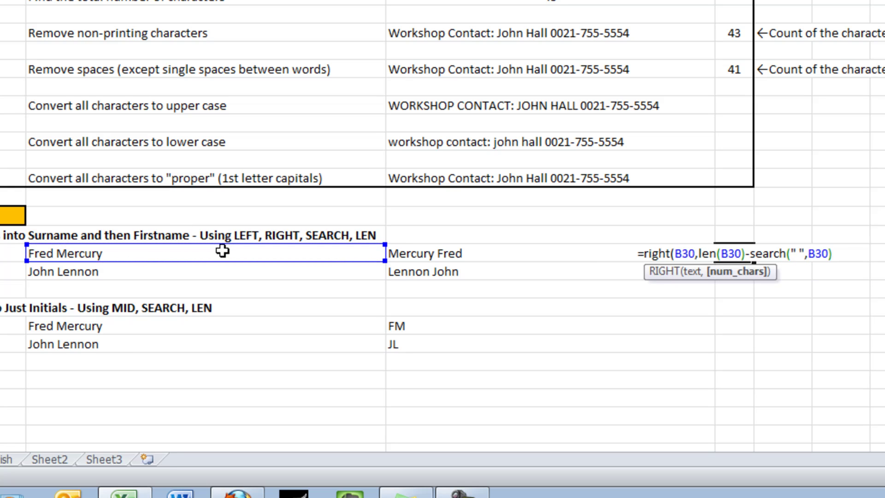
text())
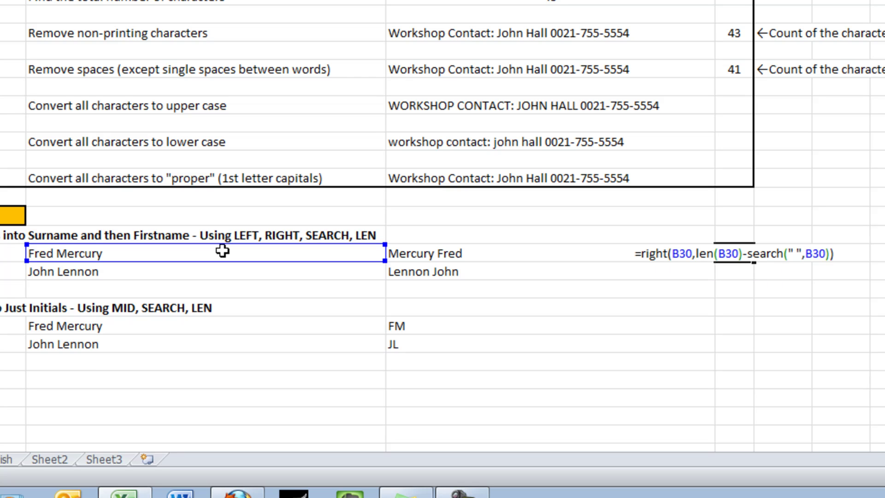
key(Return)
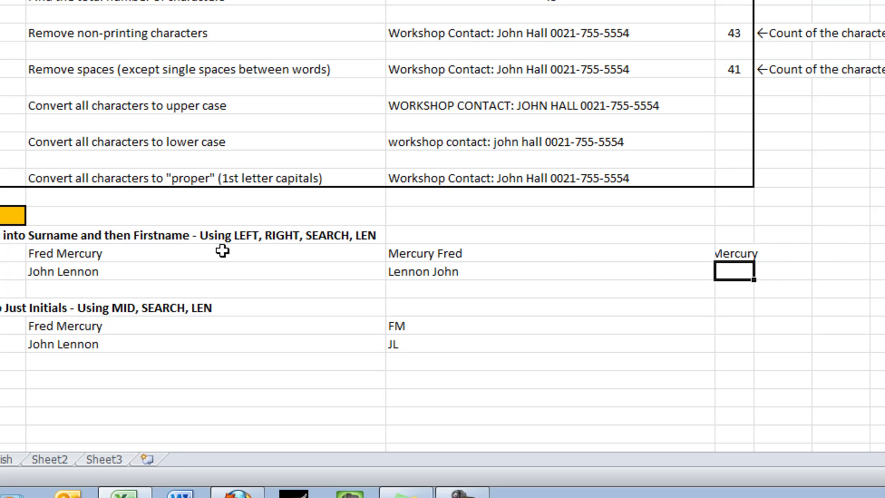
key(Up)
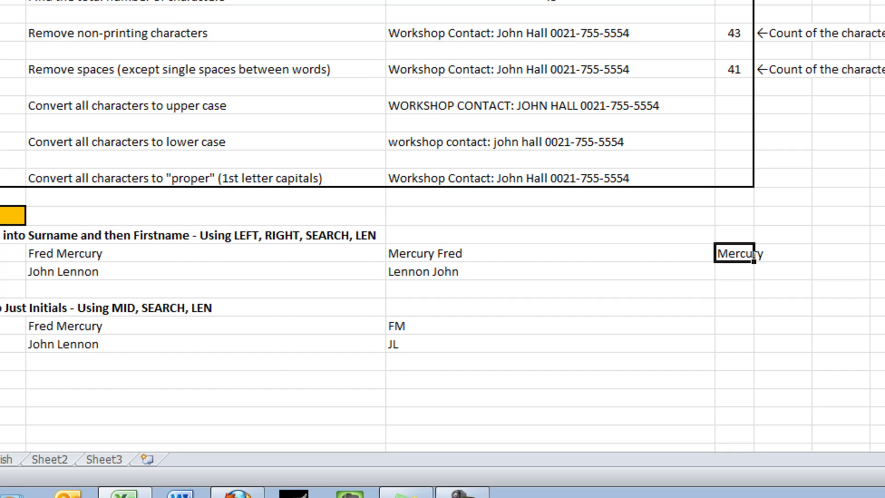
click(720, 309)
click(744, 255)
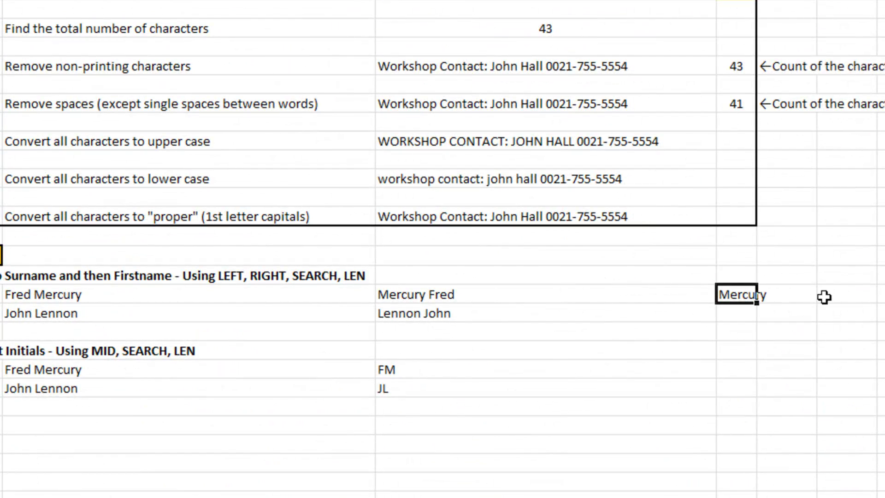
- Type =LEFT(B30,SEARCH(" ",B30)) in F30 for the first name Fred and select its formula text
click(837, 293)
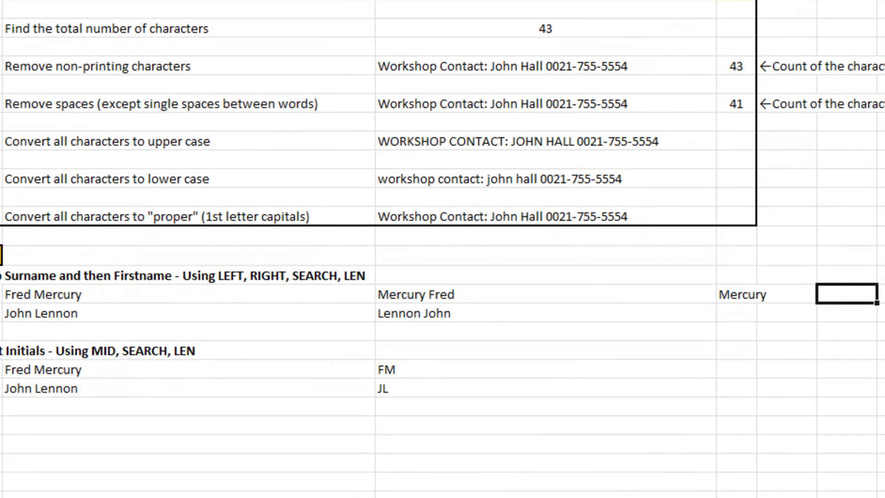
text(=left()
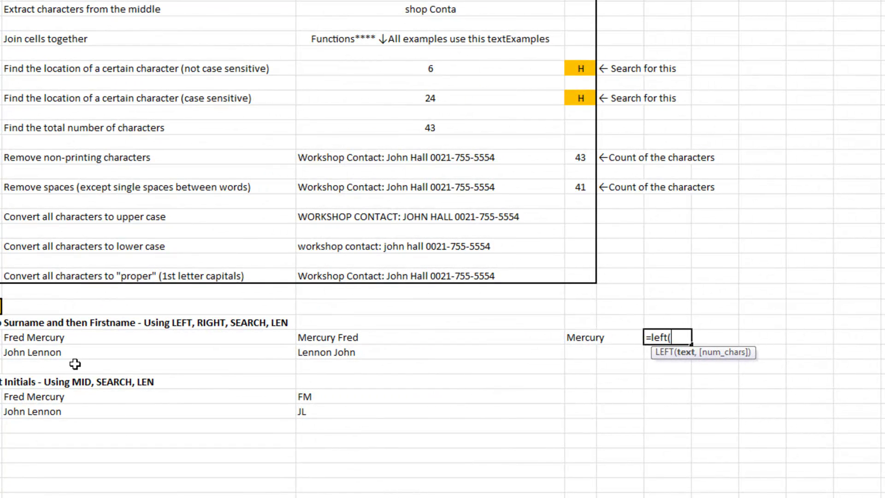
click(79, 338)
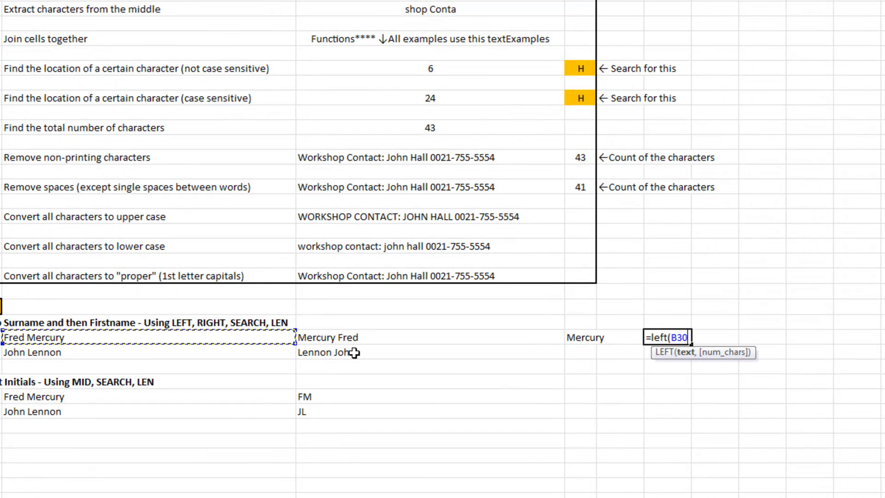
text(,)
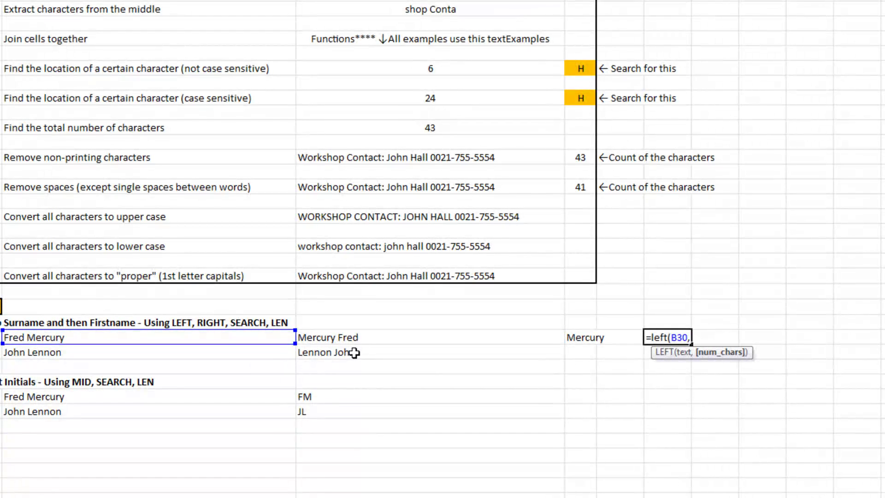
text(sear)
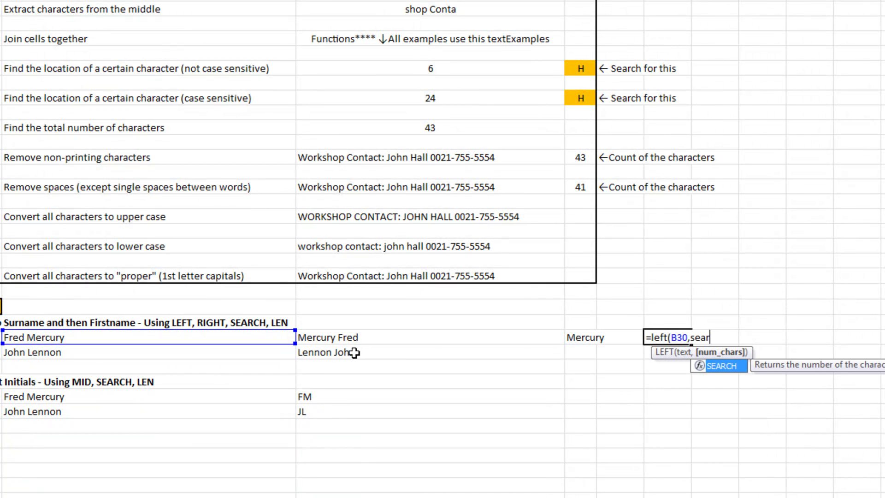
text(ch()
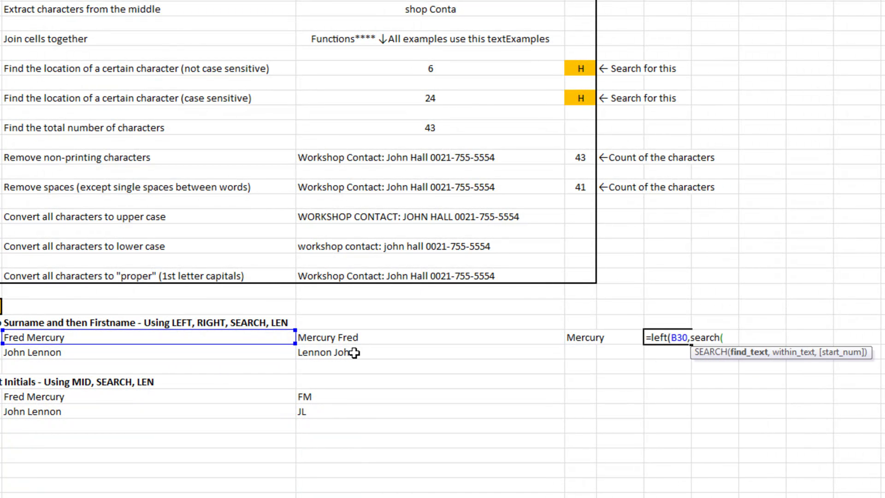
text(" ",)
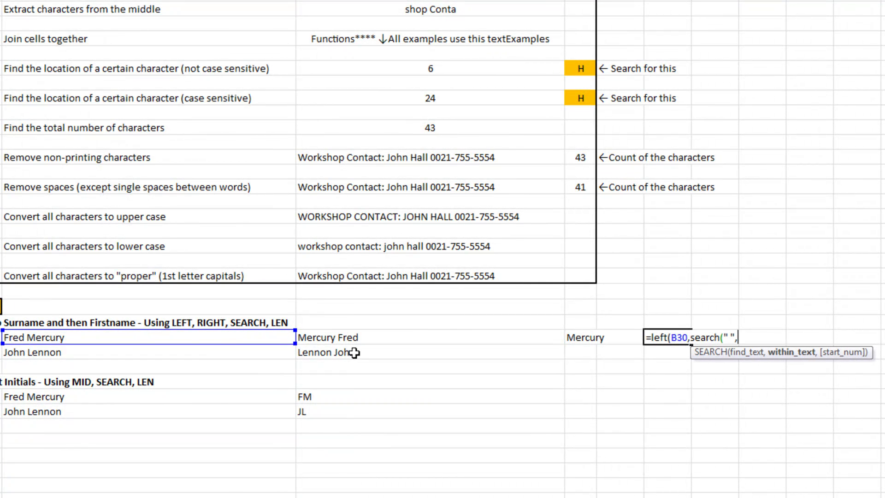
click(55, 336)
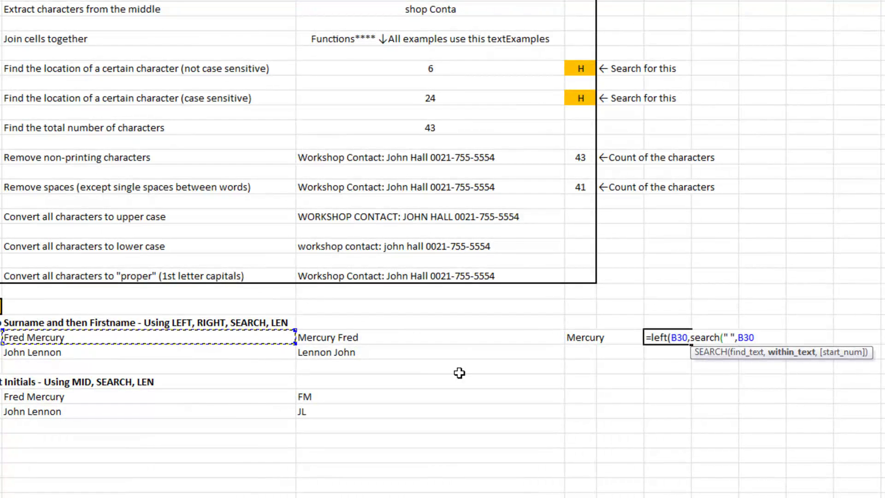
text()))
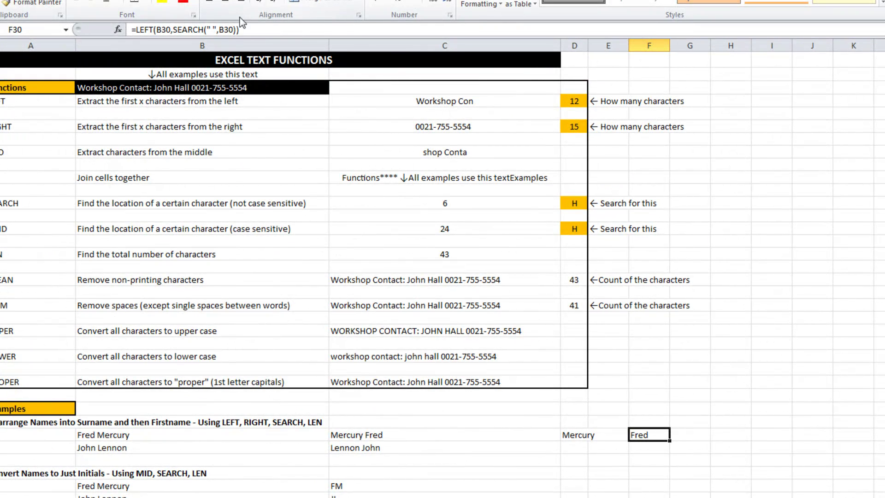
drag(238, 29, 137, 29)
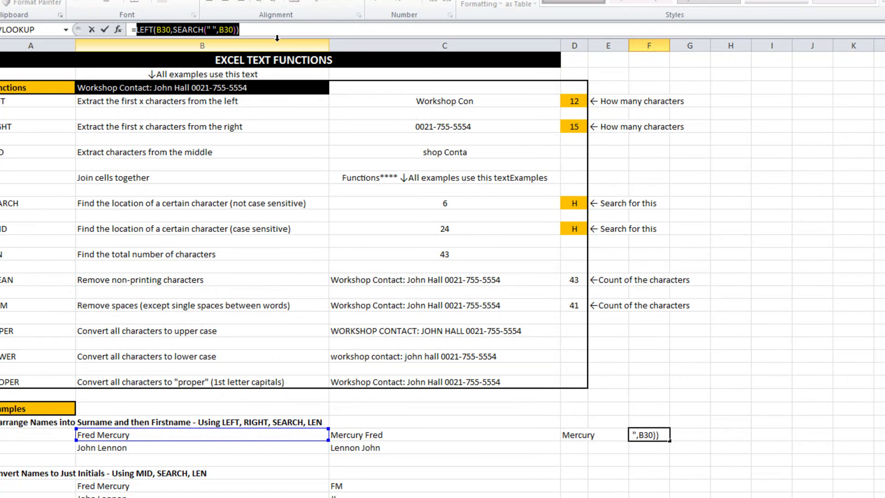
- Join a space and the pasted LEFT formula onto D30's formula so it reads Mercury Fred
key(Return)
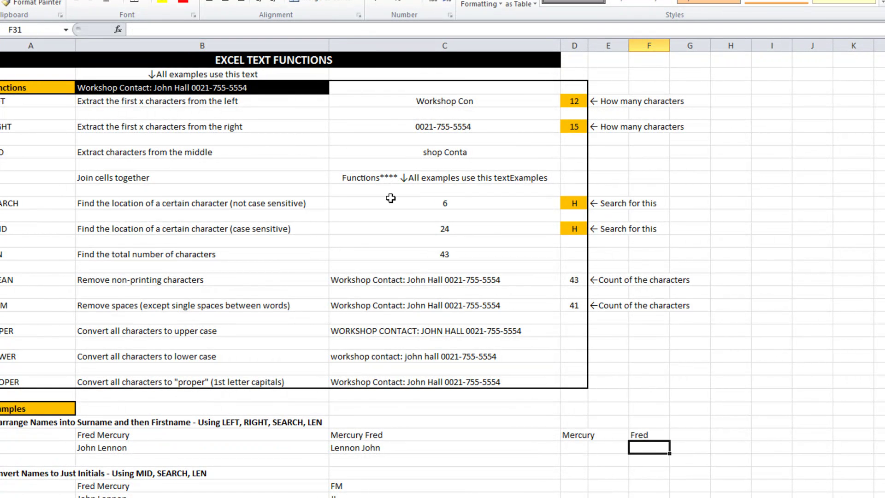
click(583, 434)
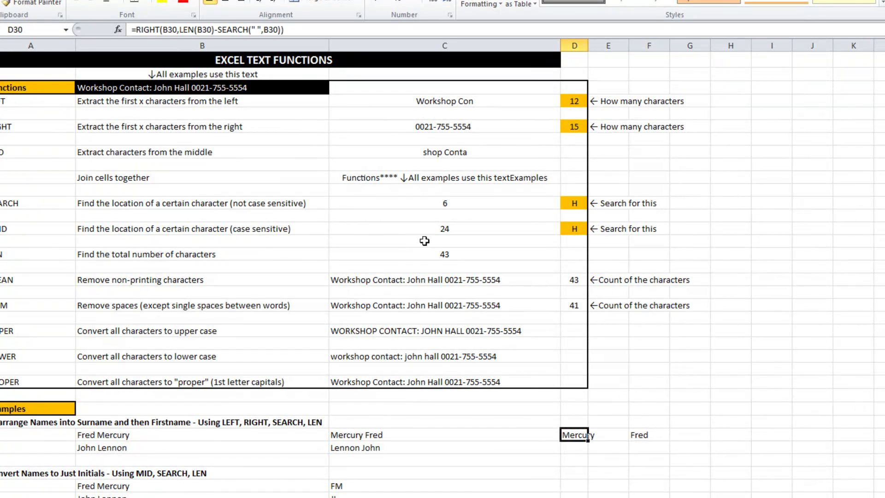
click(301, 30)
text(&)
key(ctrl+v)
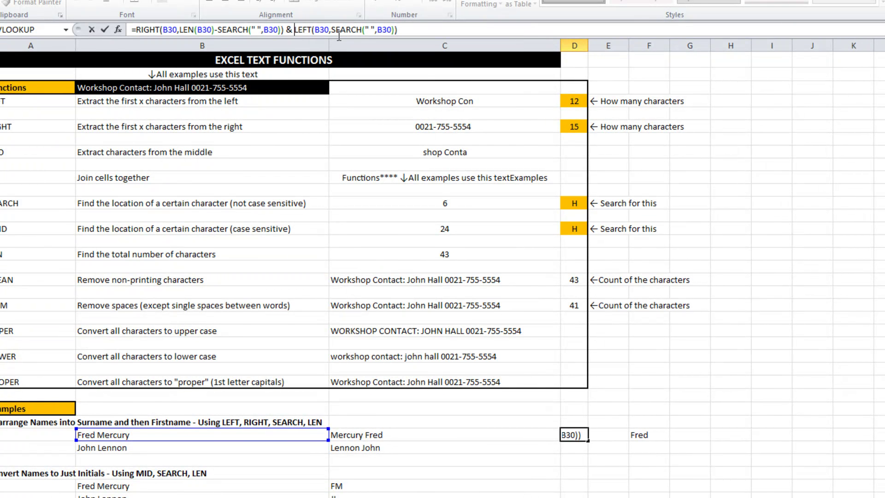
text(" " )
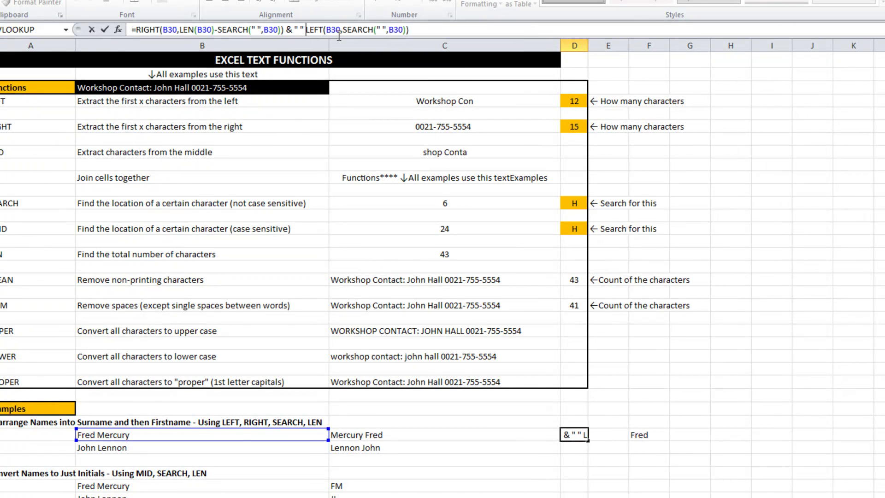
text(&)
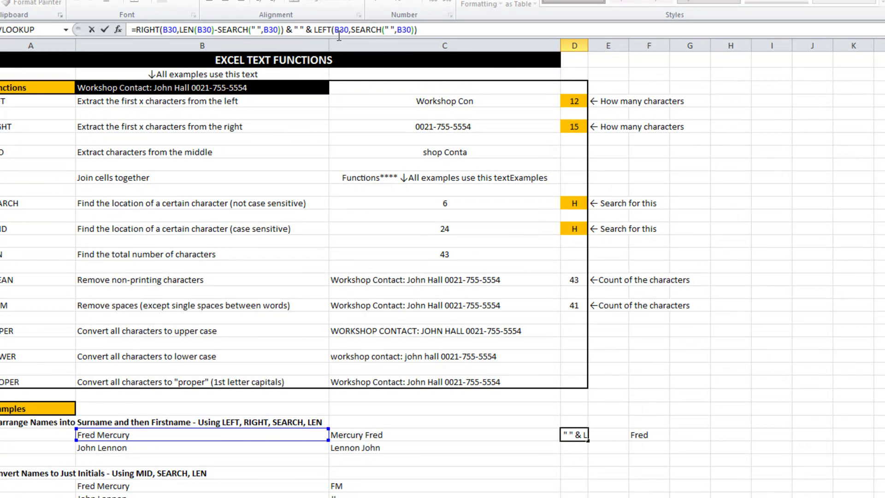
key(Return)
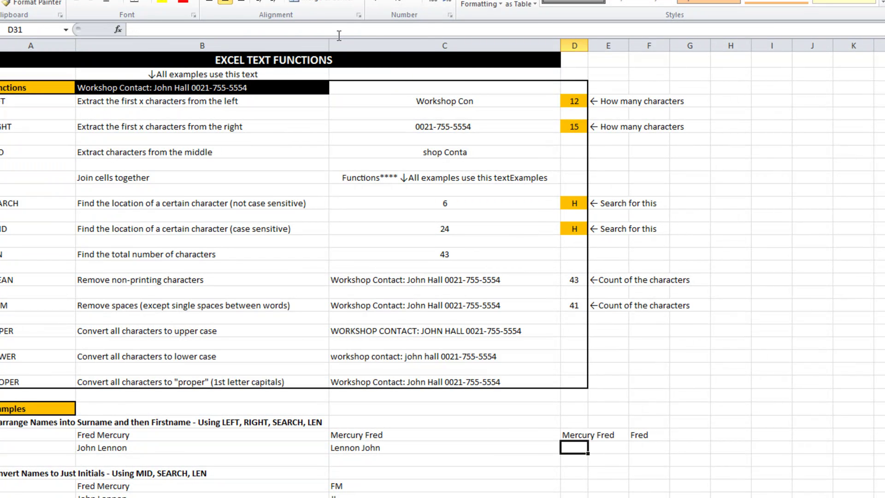
- Fill D30's formula down to D31 for Lennon John and clear the leftover Fred in F30
click(576, 436)
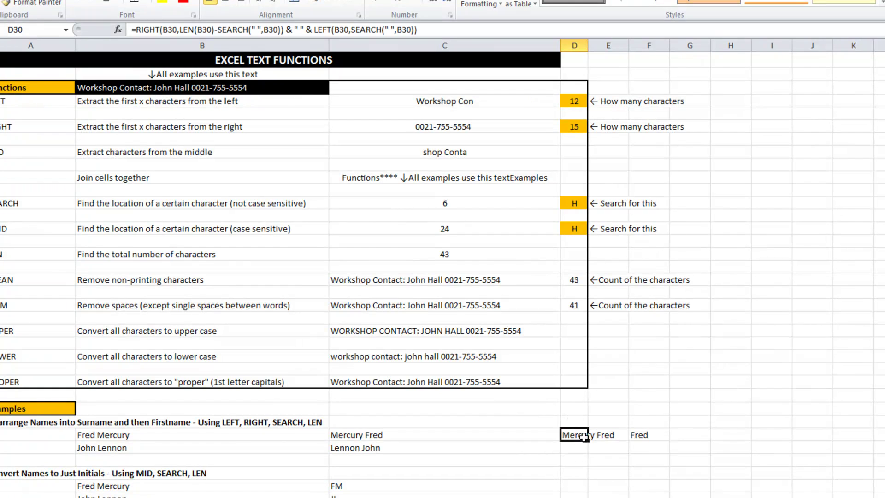
drag(587, 439, 588, 452)
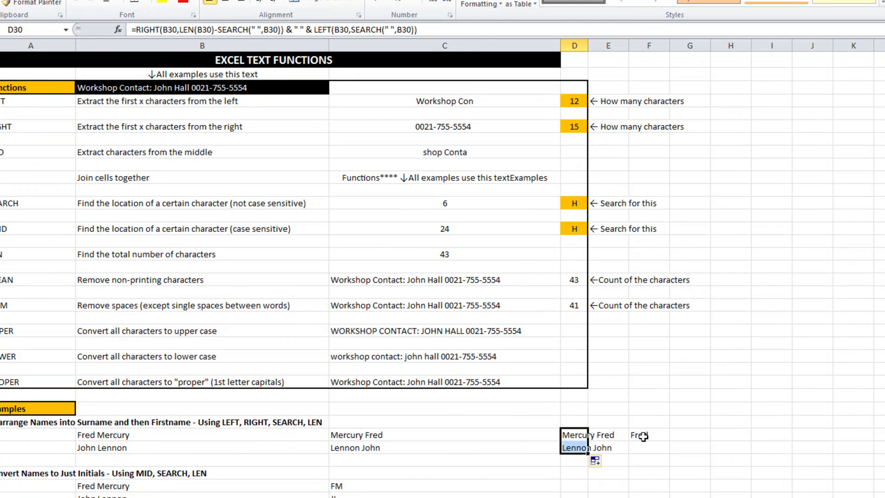
click(649, 434)
key(Delete)
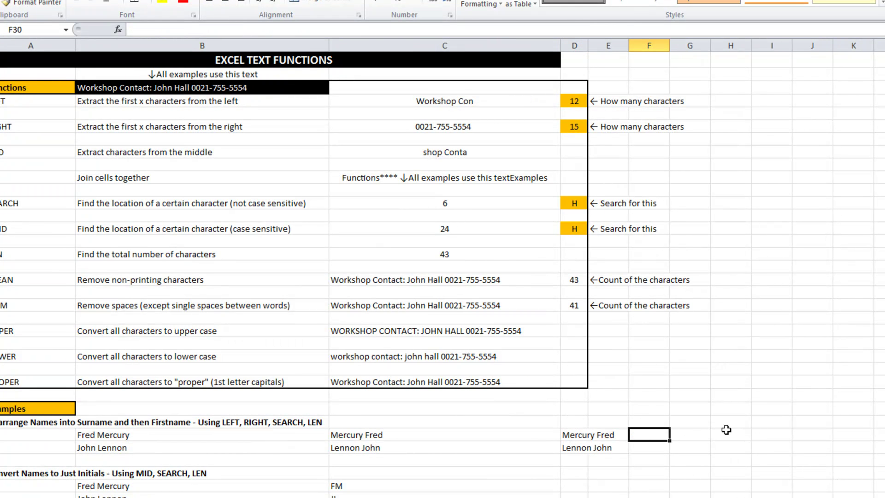
click(7, 461)
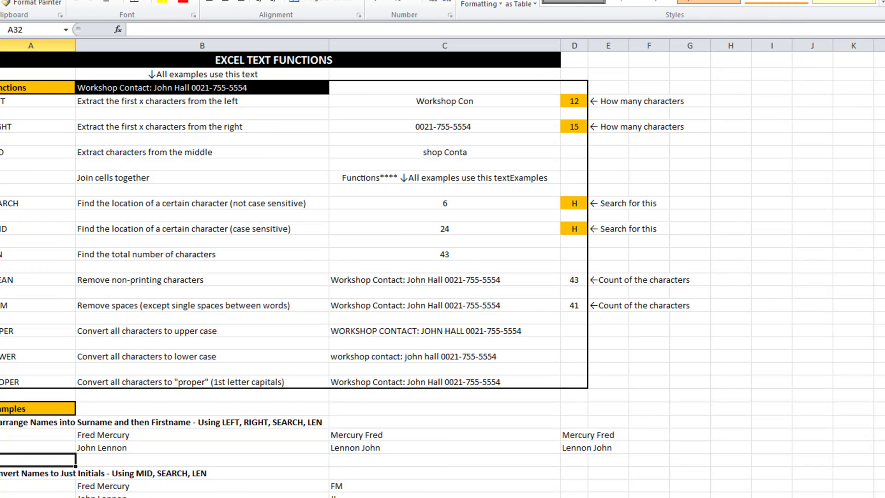
click(373, 485)
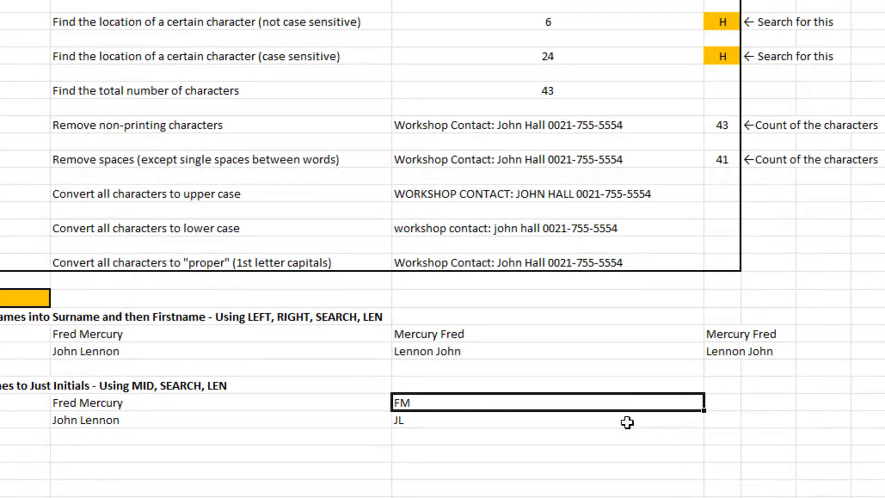
- Enter =LEFT(B34,1) in D34 to get Fred Mercury's first initial F
click(722, 402)
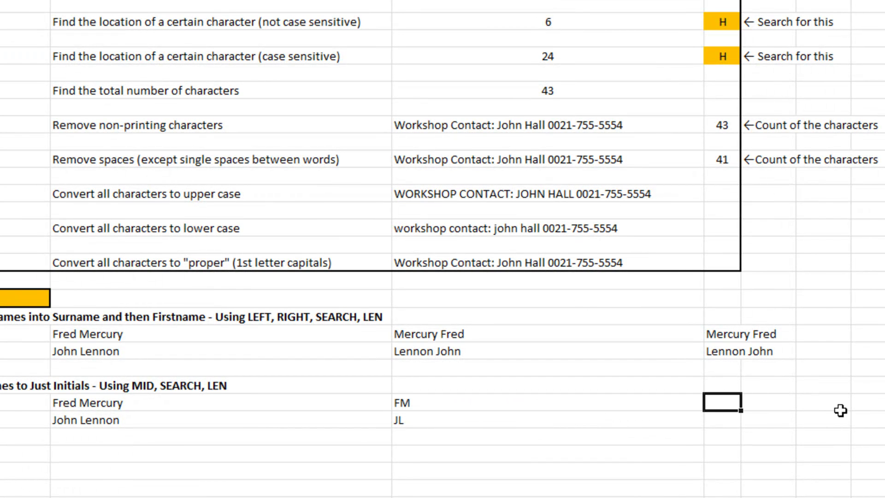
text(=left()
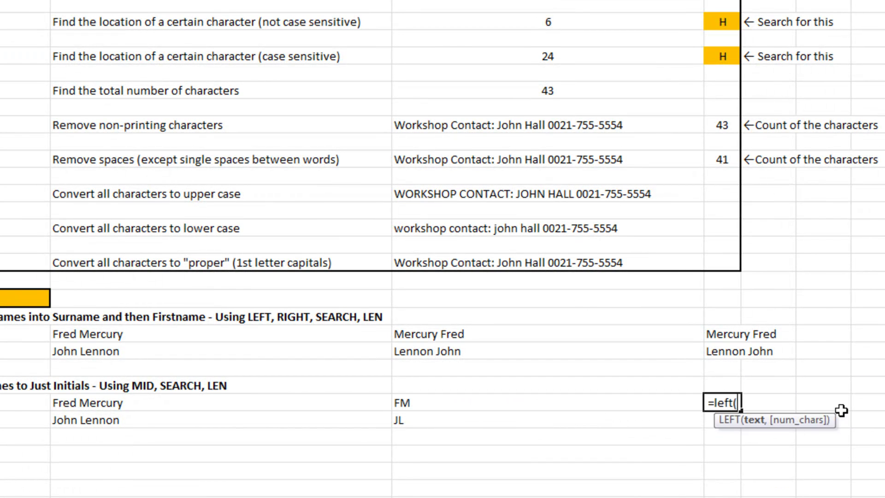
click(113, 403)
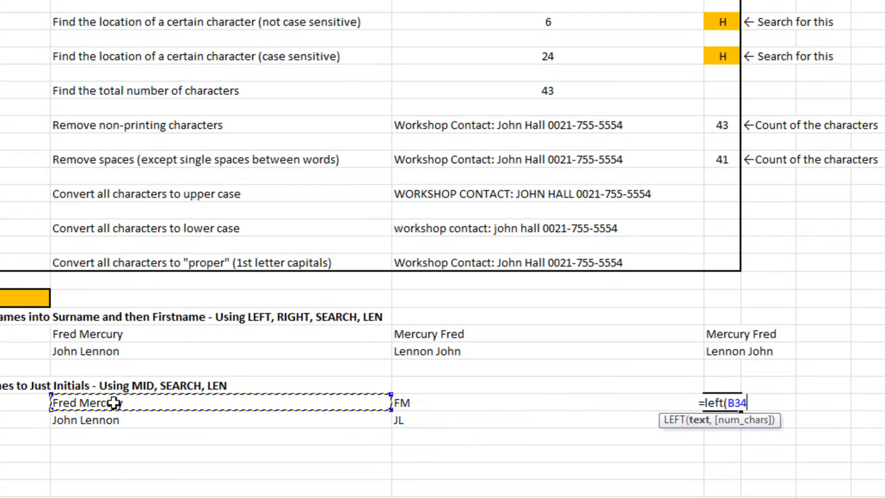
text(,1))
key(Return)
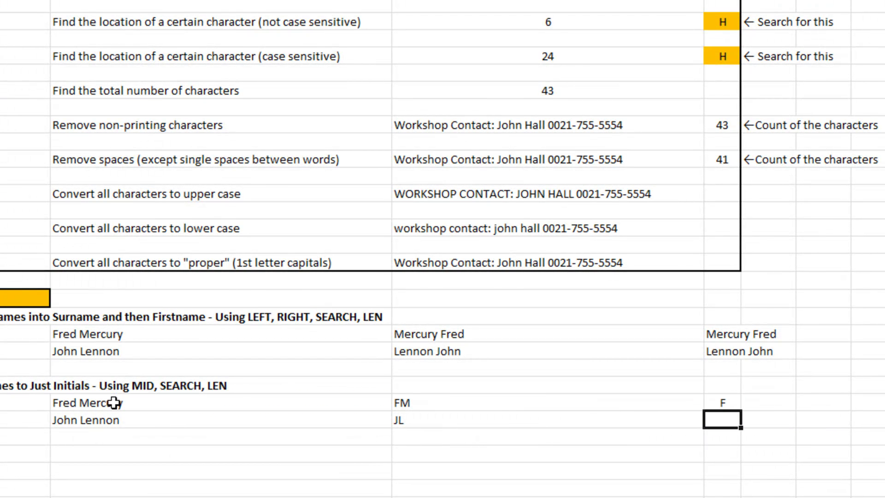
key(Up)
key(Right)
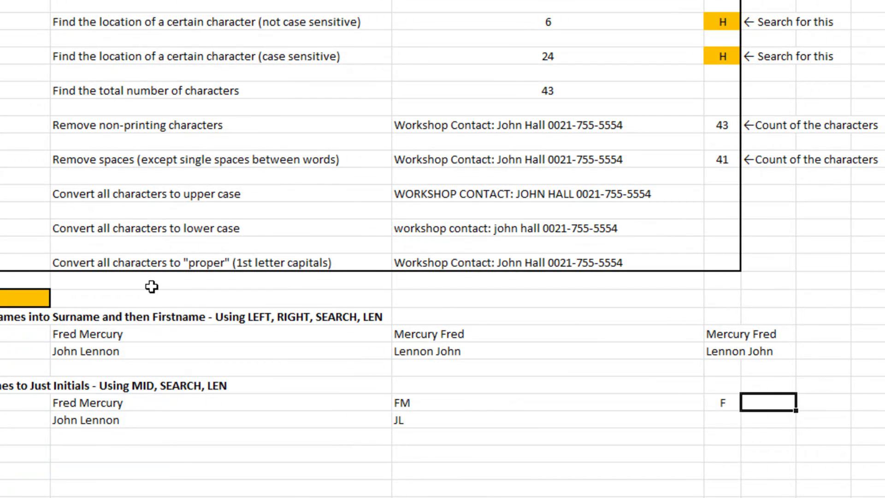
- Enter =MID(B34,SEARCH(" ",B34),1) in E34 to pull the character at the space
text(=mid()
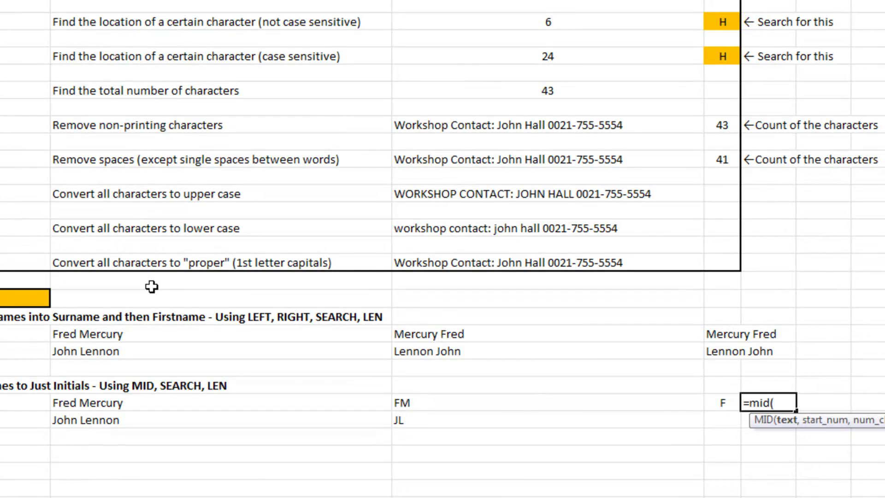
click(81, 405)
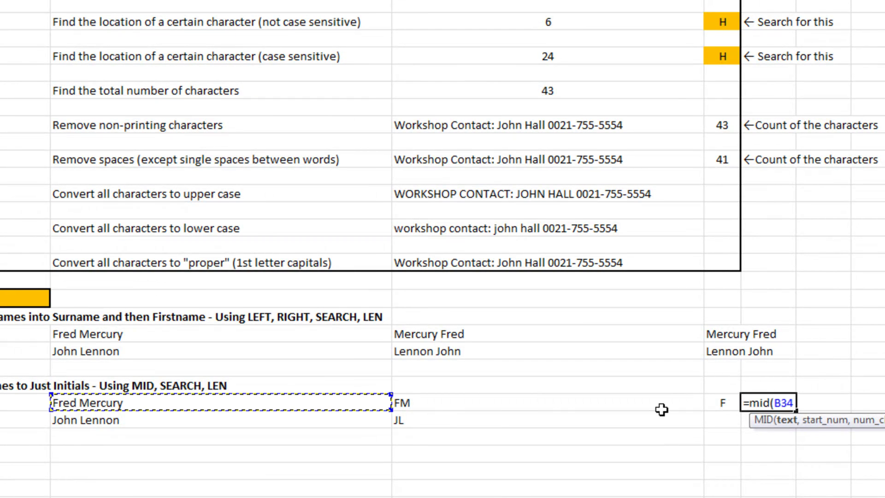
text(,)
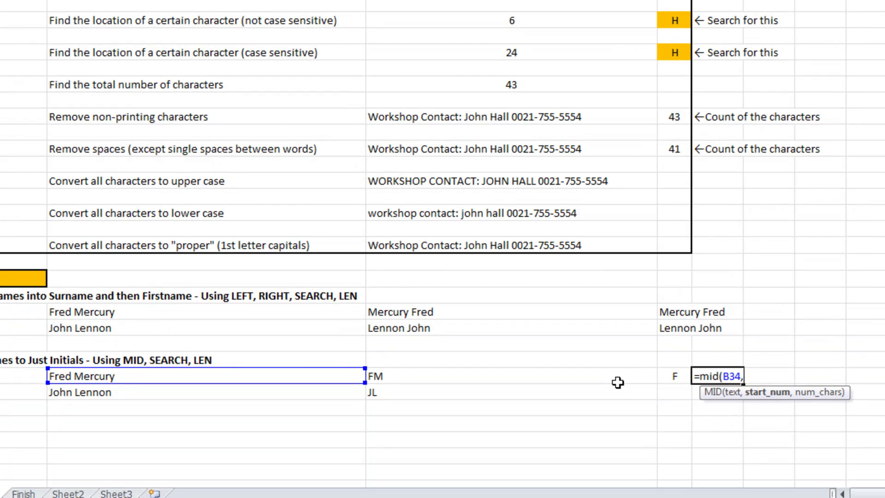
text(search()
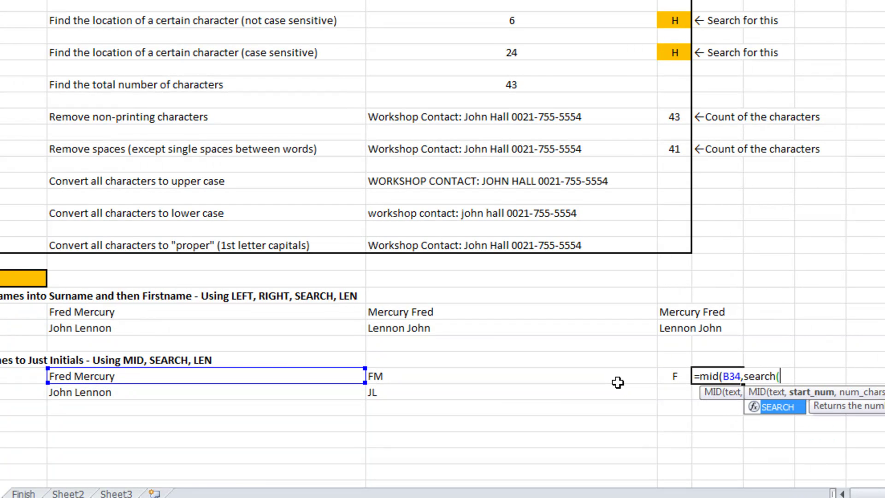
text(" ",)
click(177, 376)
text())
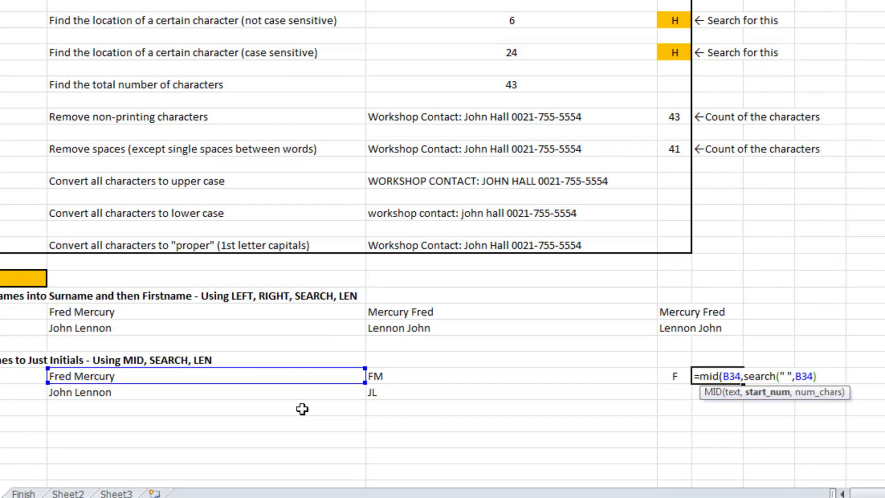
text(,)
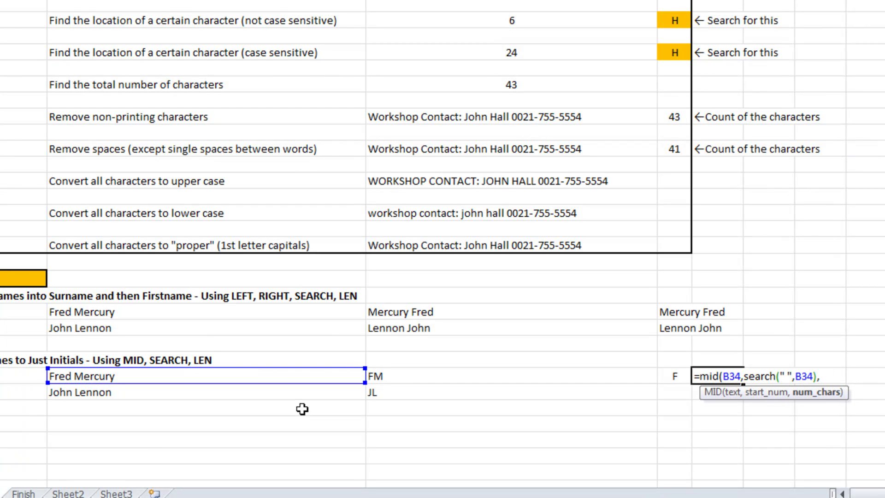
text(1))
key(Return)
key(Up)
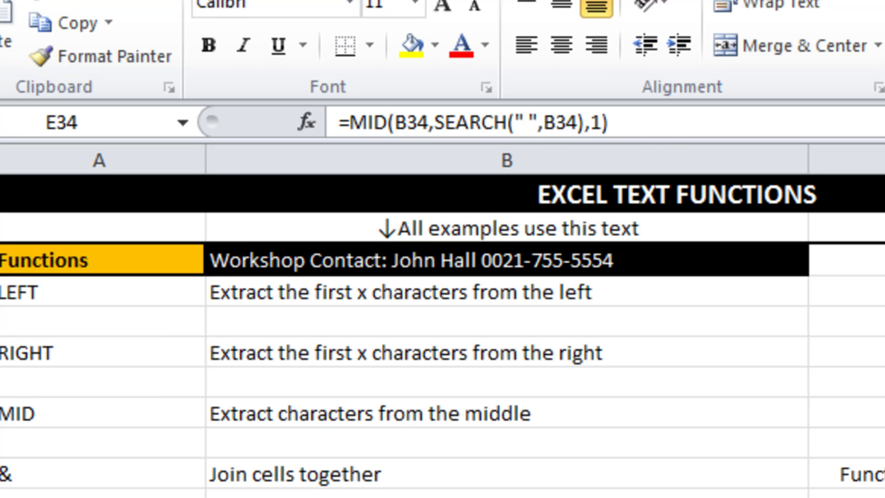
- Add +1 after SEARCH(" ",B34) in E34's formula so it returns the surname initial M
click(586, 122)
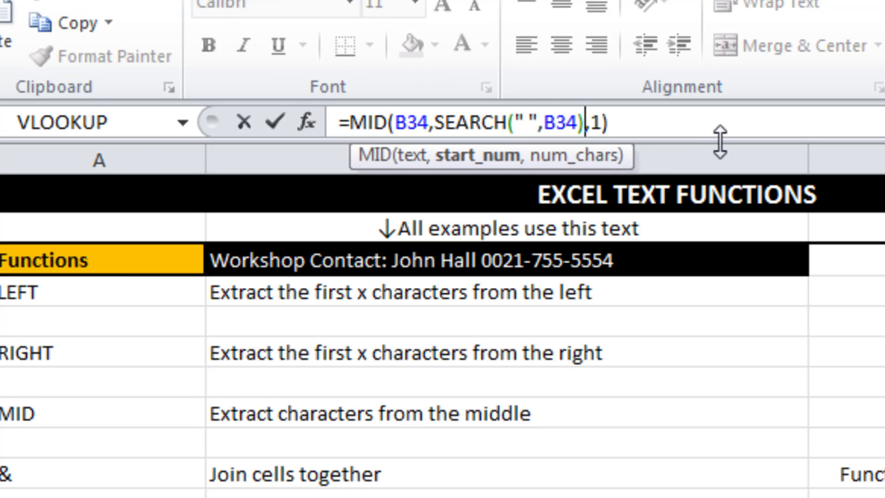
text(+)
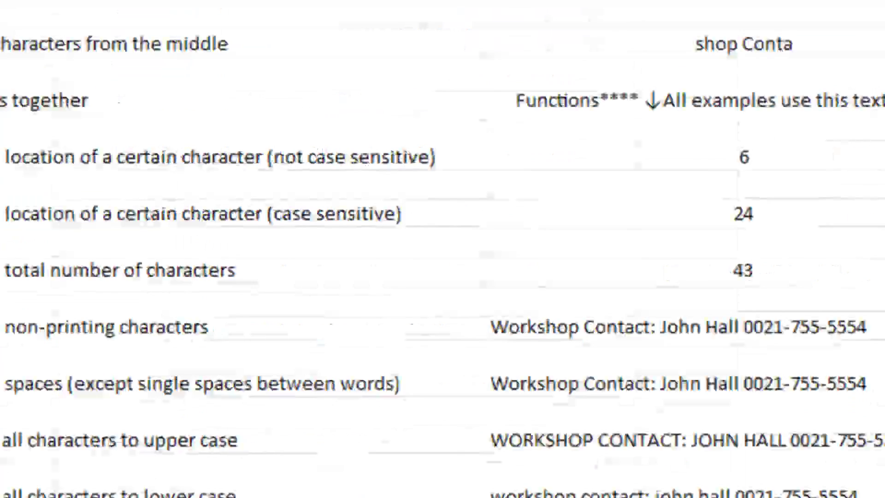
text(1,)
key(Return)
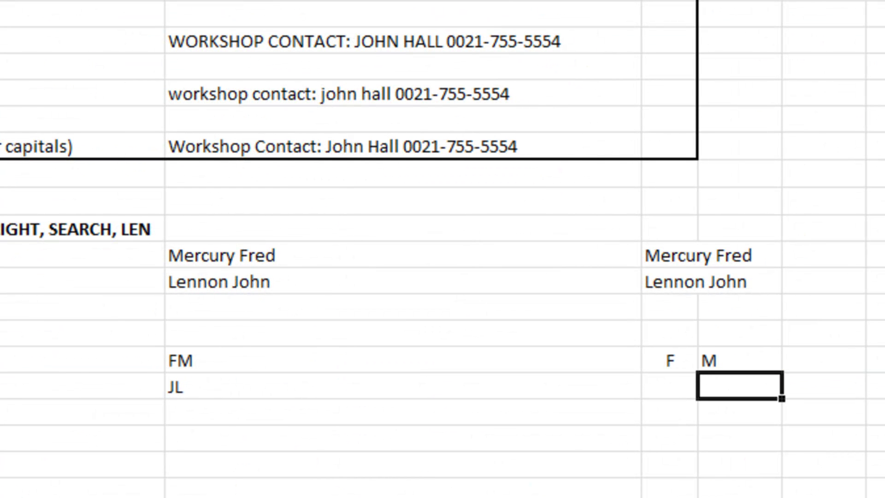
click(740, 360)
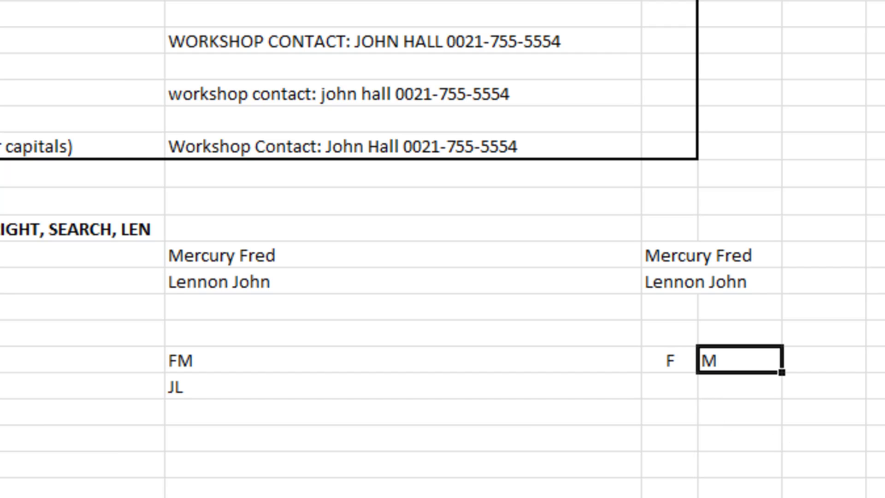
- Append &MID(B34,SEARCH(" ",B34)+1,1) to D34's LEFT formula so it shows FM
text(=MID(B34,)
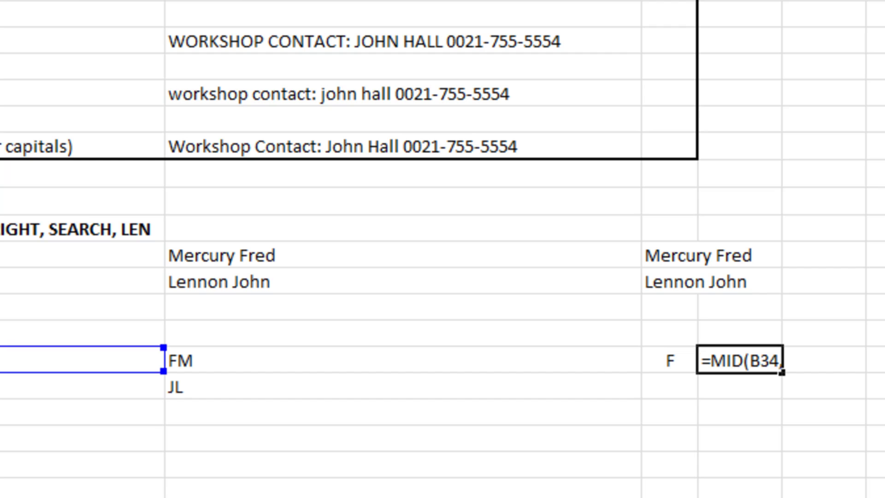
text(SEARCH(" ",B34)+1,1))
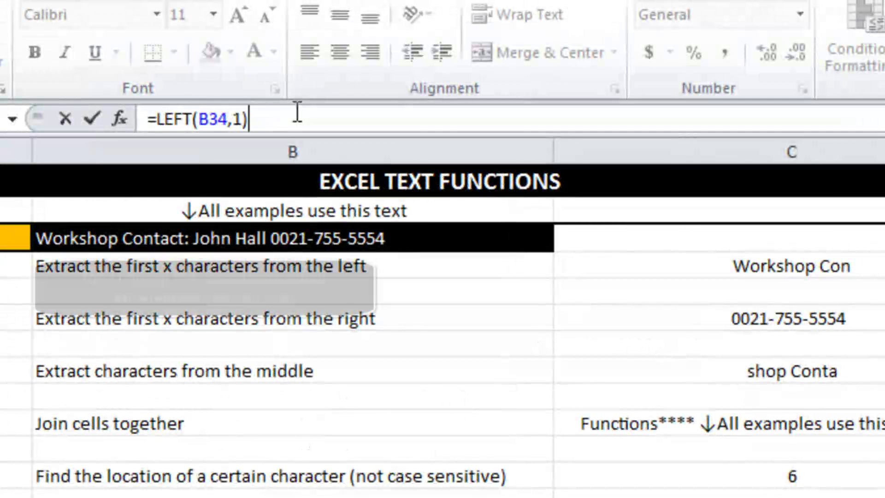
text(&MID(B34,SEARCH(" ",B34)+1,1)
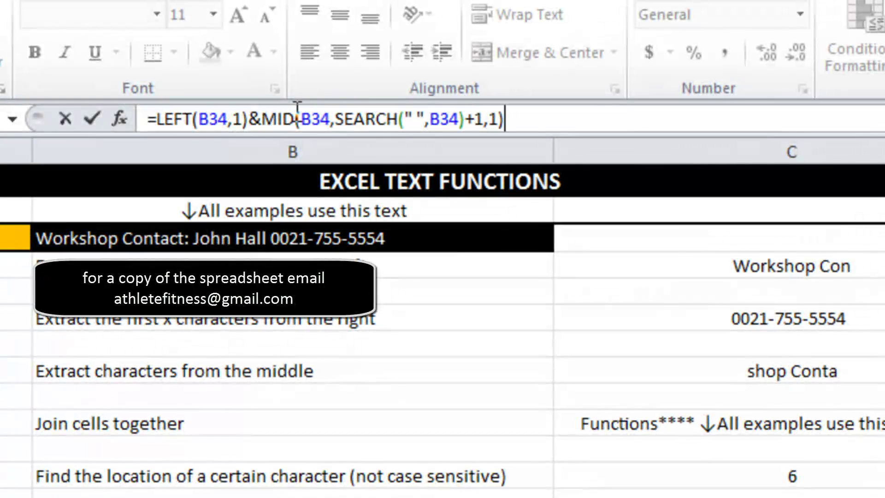
key(Return)
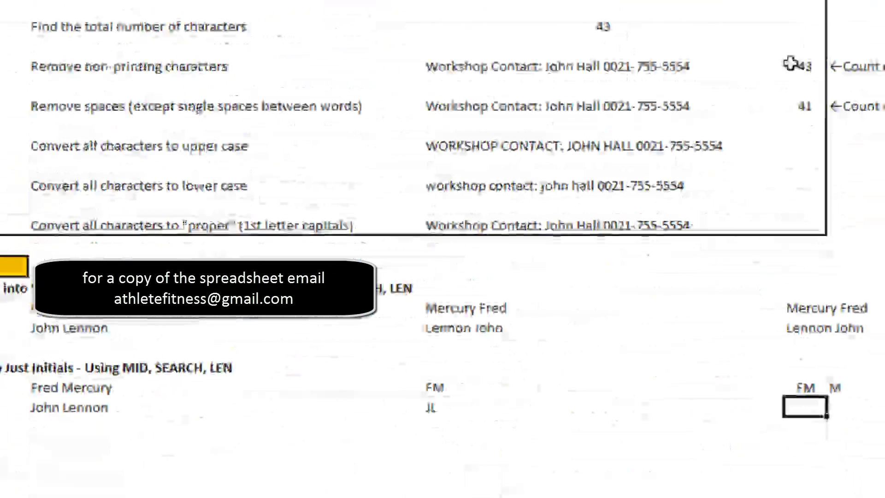
- Clear the helper M in E34 and fill D34's initials formula down so D35 shows JL
click(843, 369)
key(Delete)
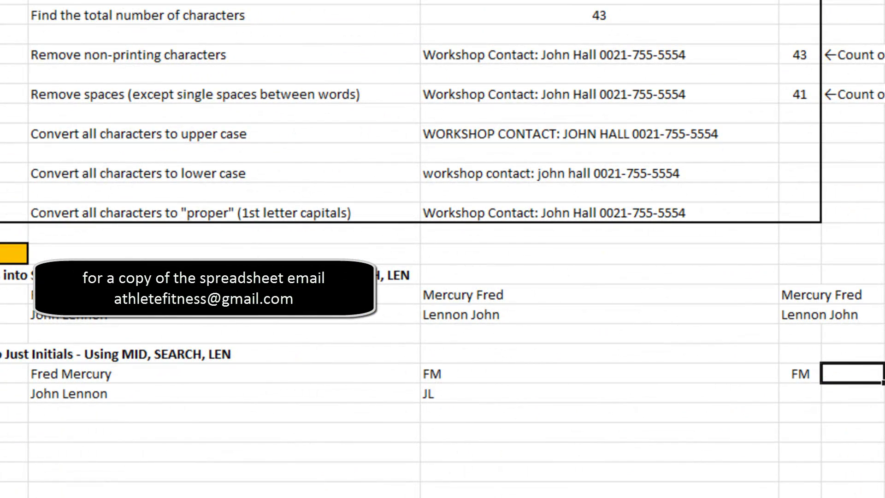
click(798, 371)
drag(821, 383, 821, 402)
click(14, 412)
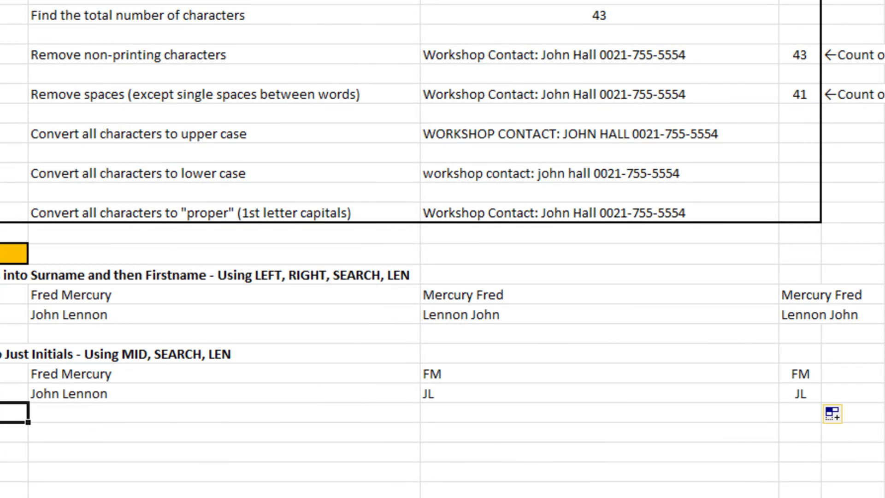